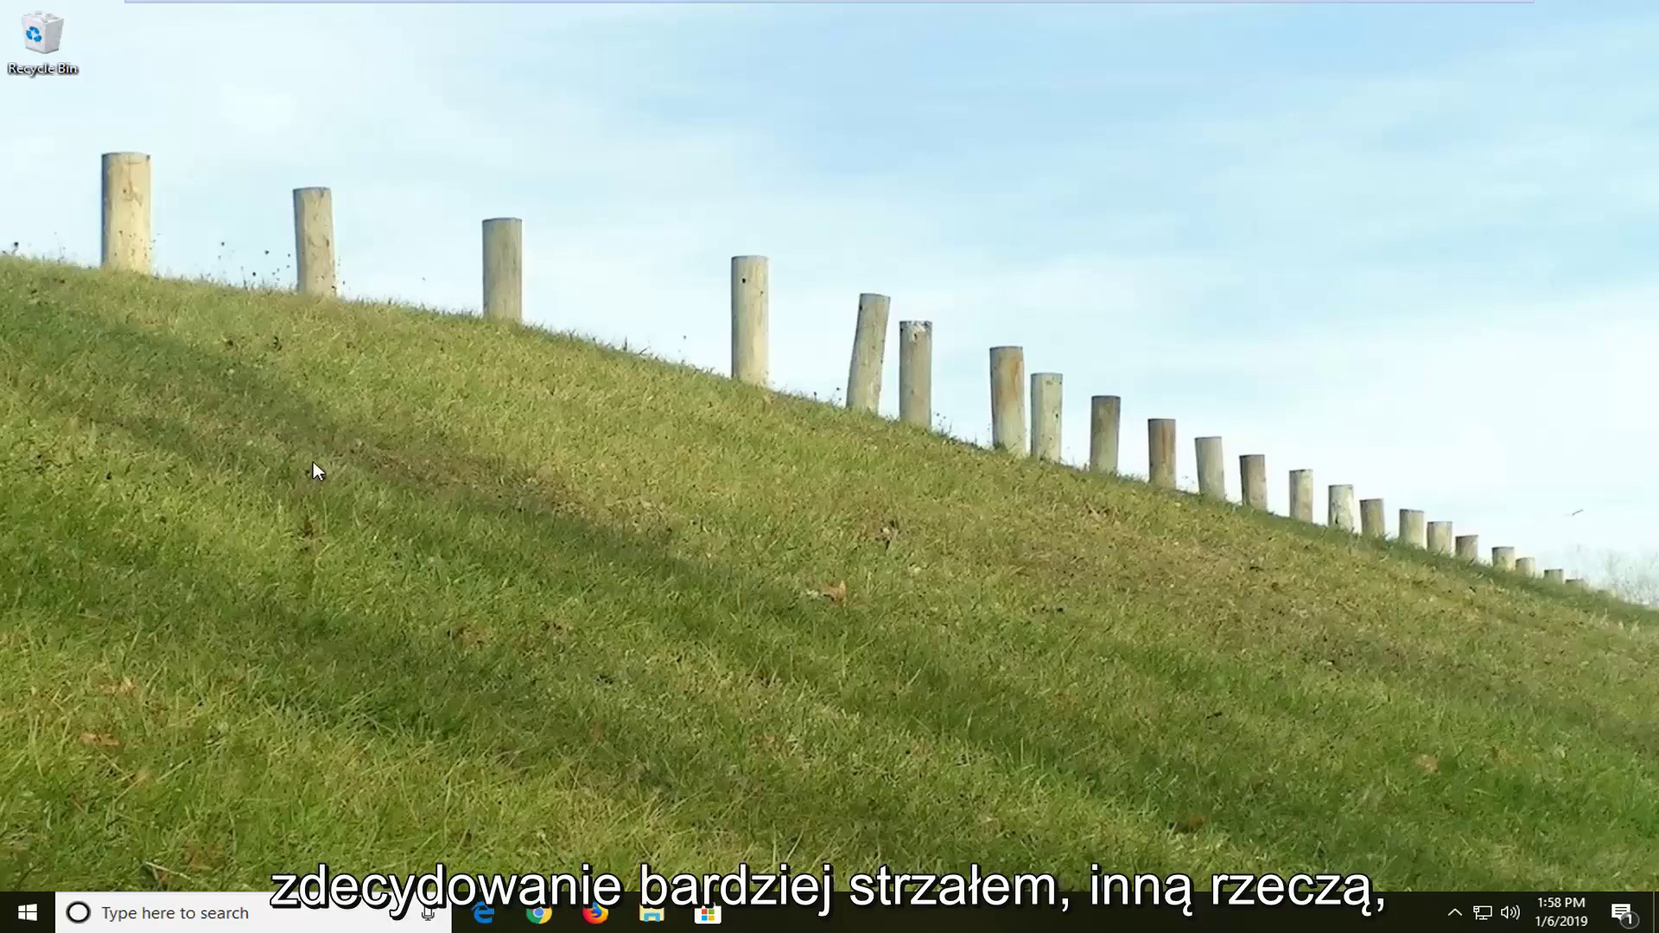
Launch Device Manager from the Start menu search results.
{"action": "left_click", "coordinate": [23, 912]}
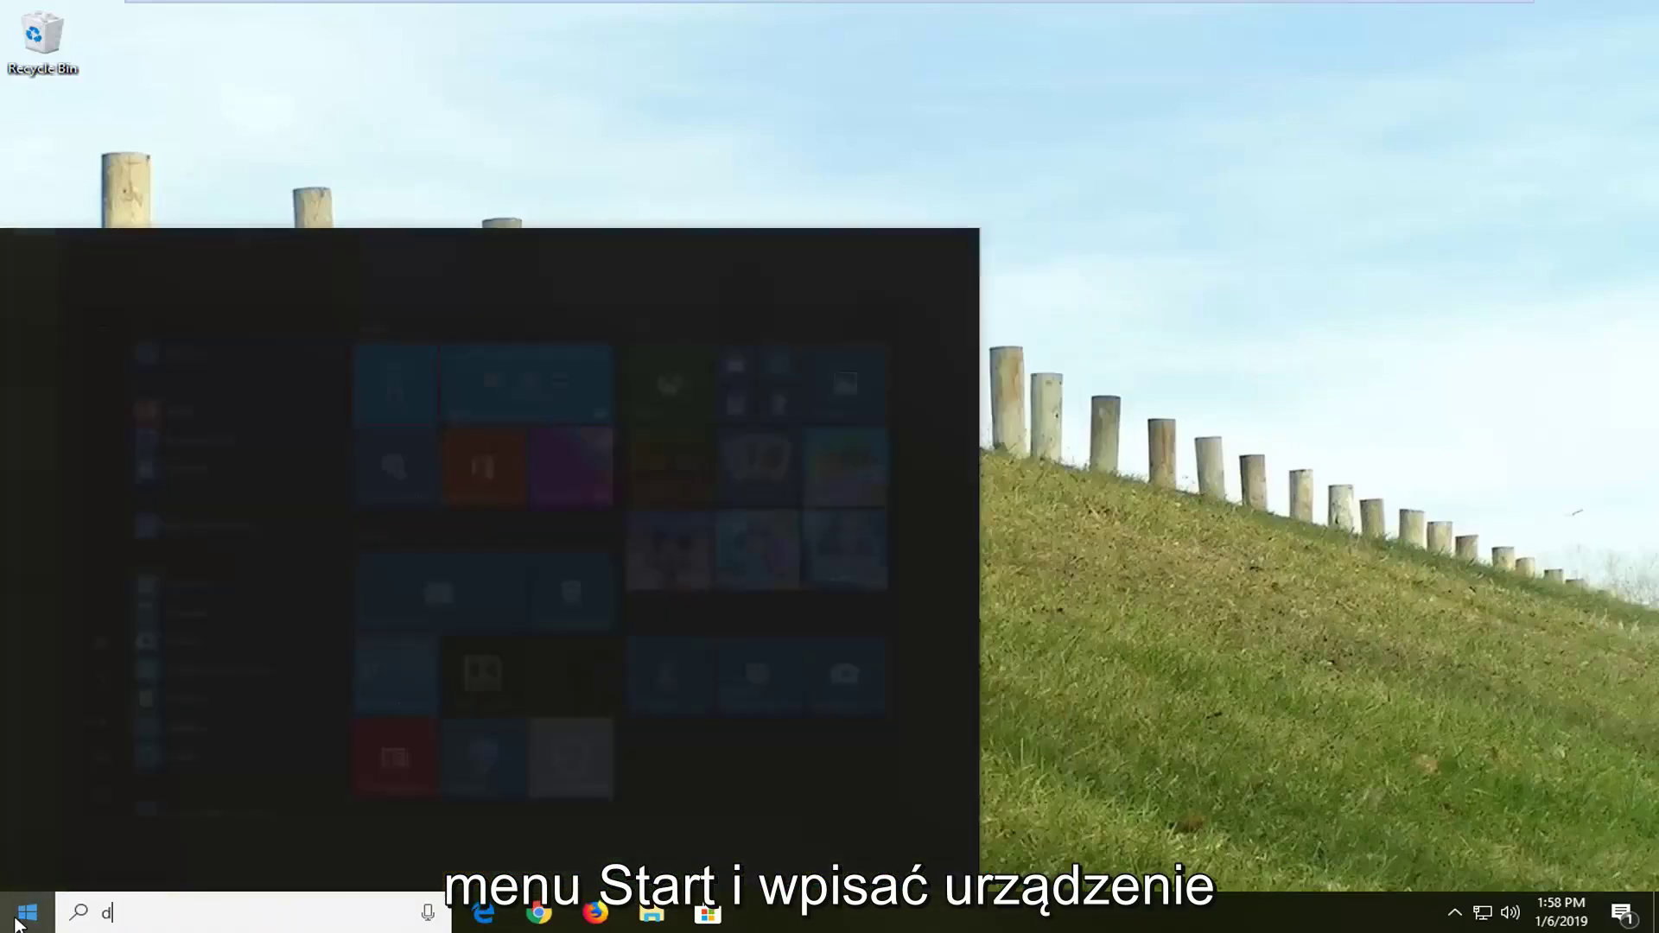
{"action": "type", "text": "device manager"}
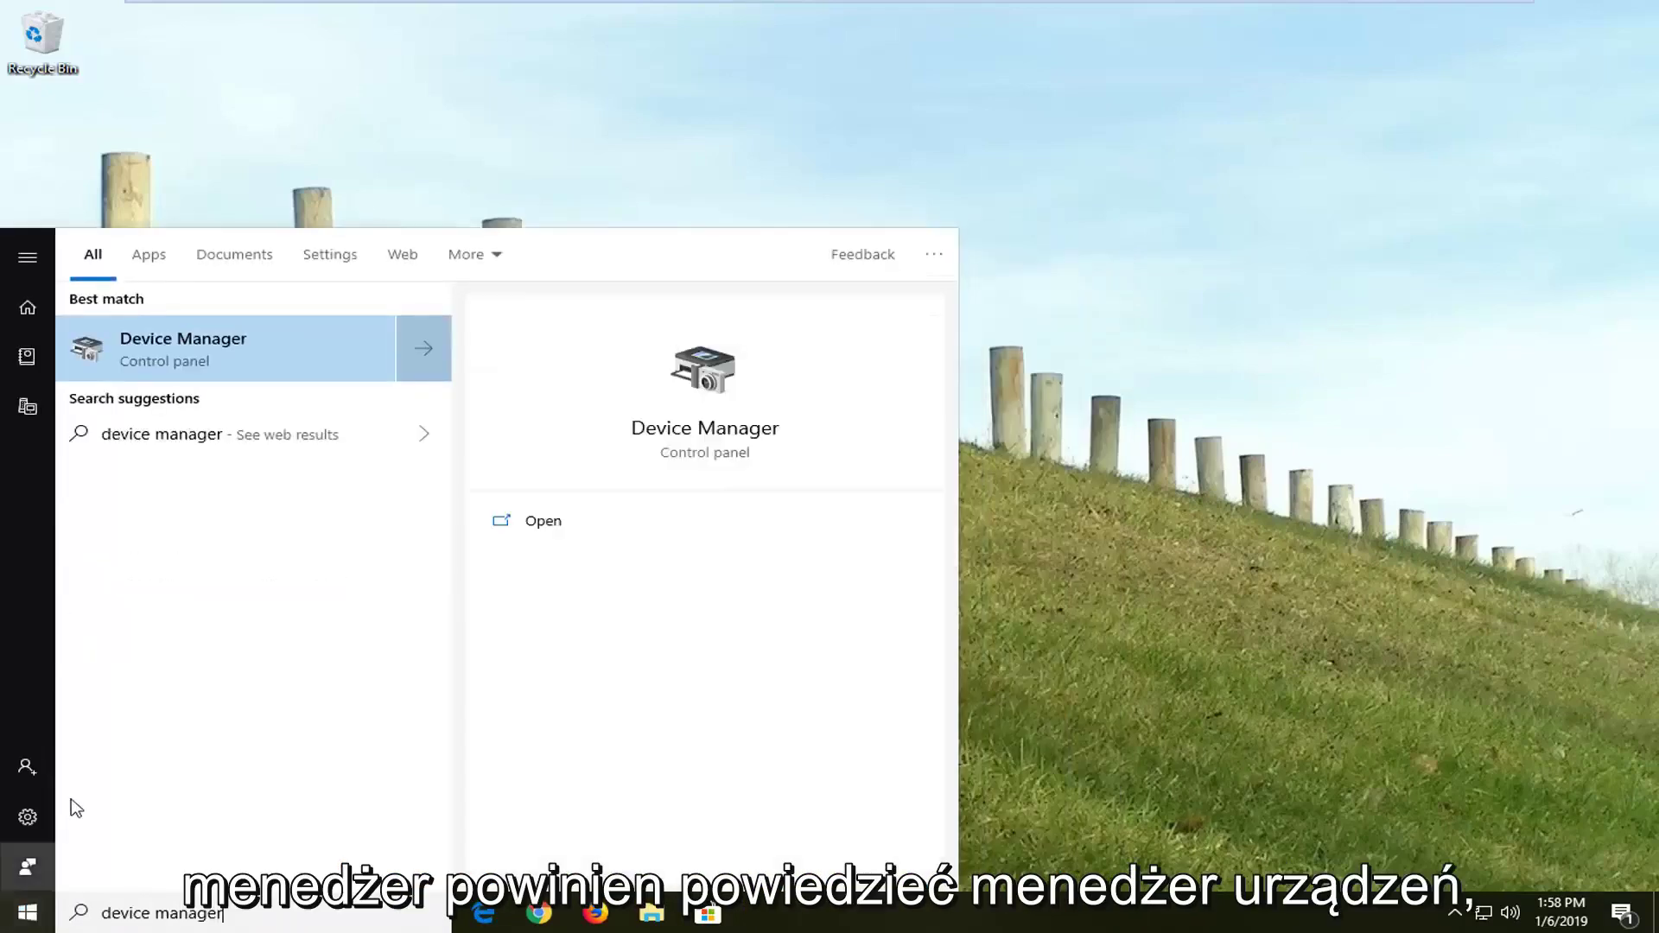
{"action": "left_click", "coordinate": [202, 342]}
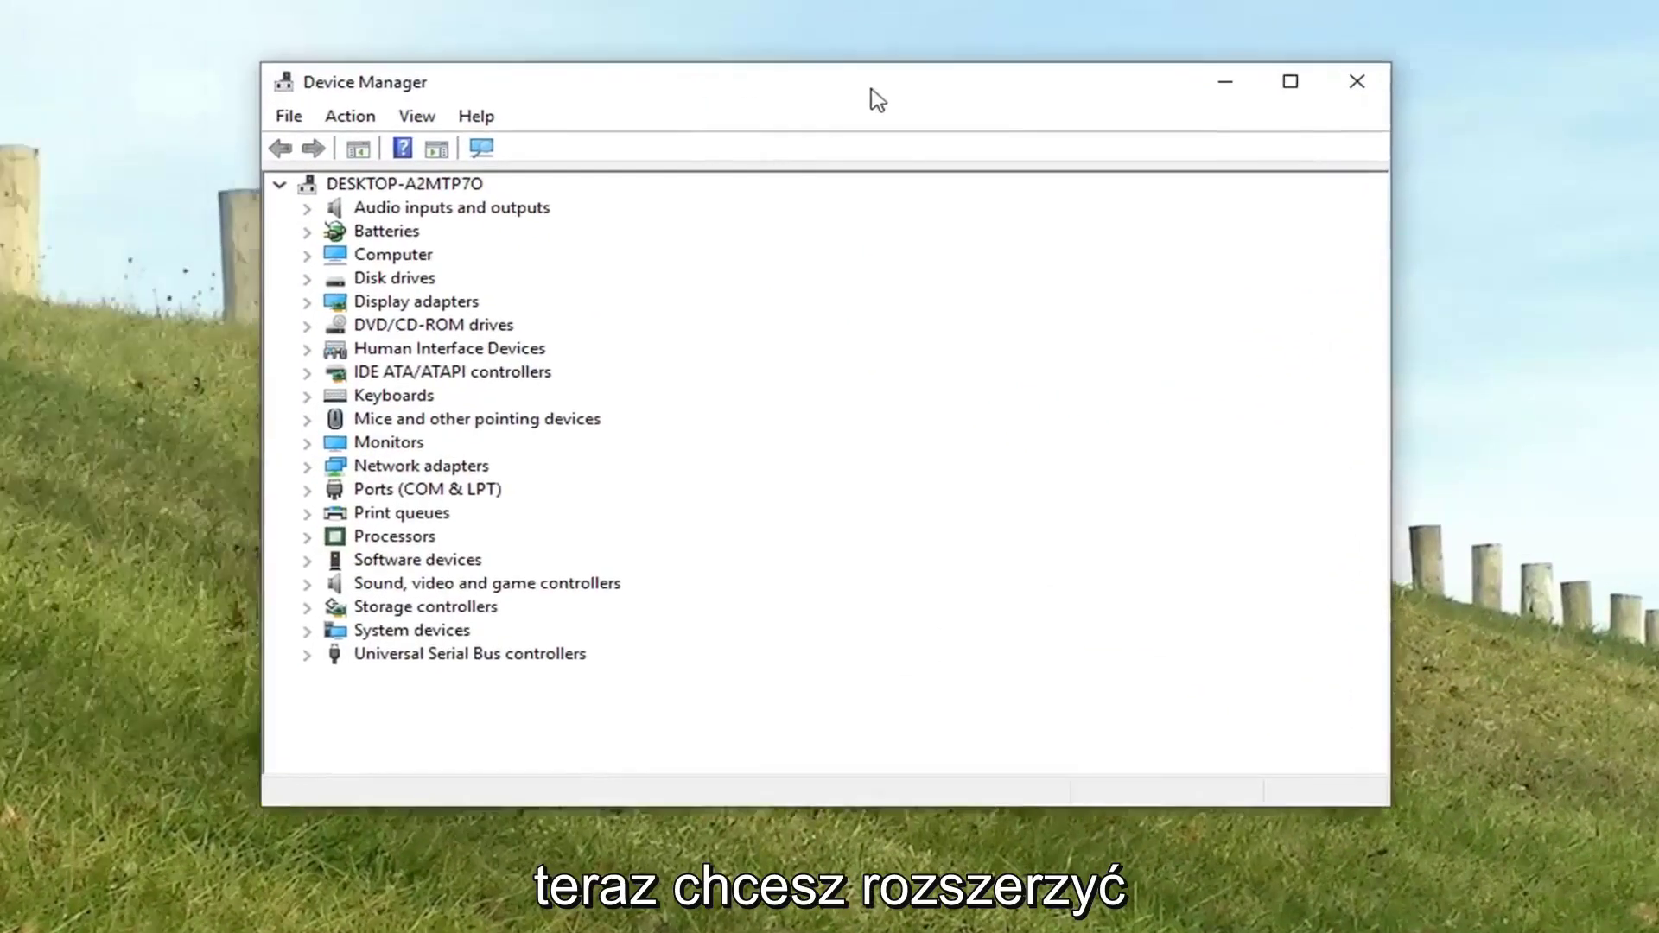
Expand Universal Serial Bus controllers and select the first USB Root Hub.
{"action": "left_click", "coordinate": [485, 668]}
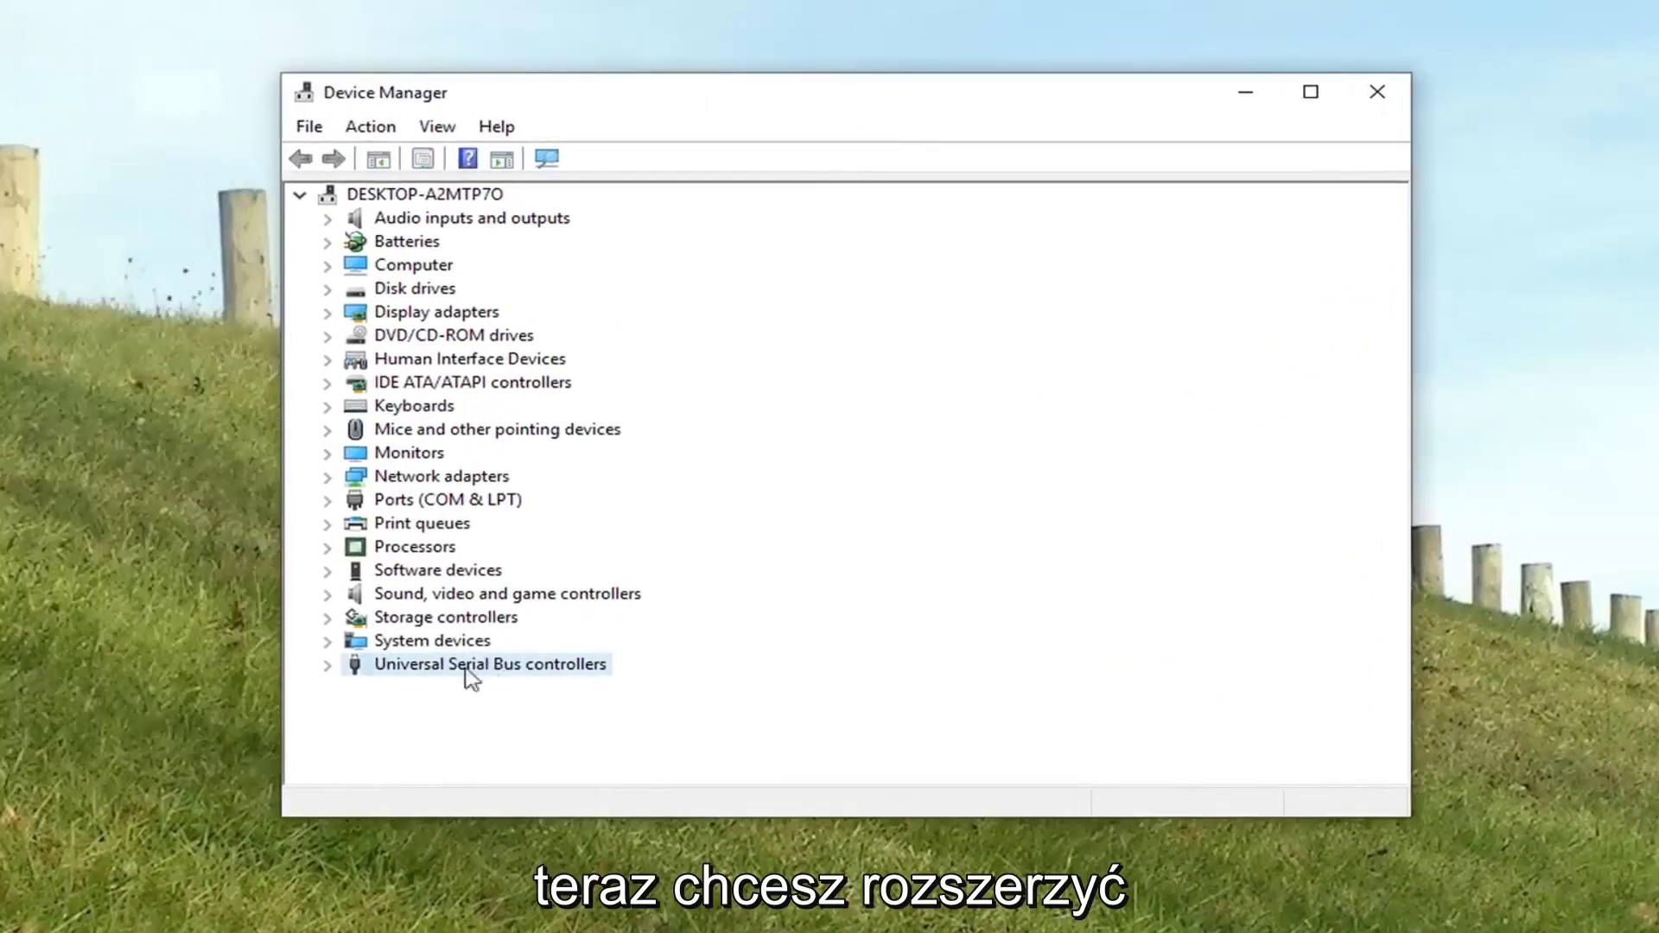
{"action": "left_click", "coordinate": [328, 664]}
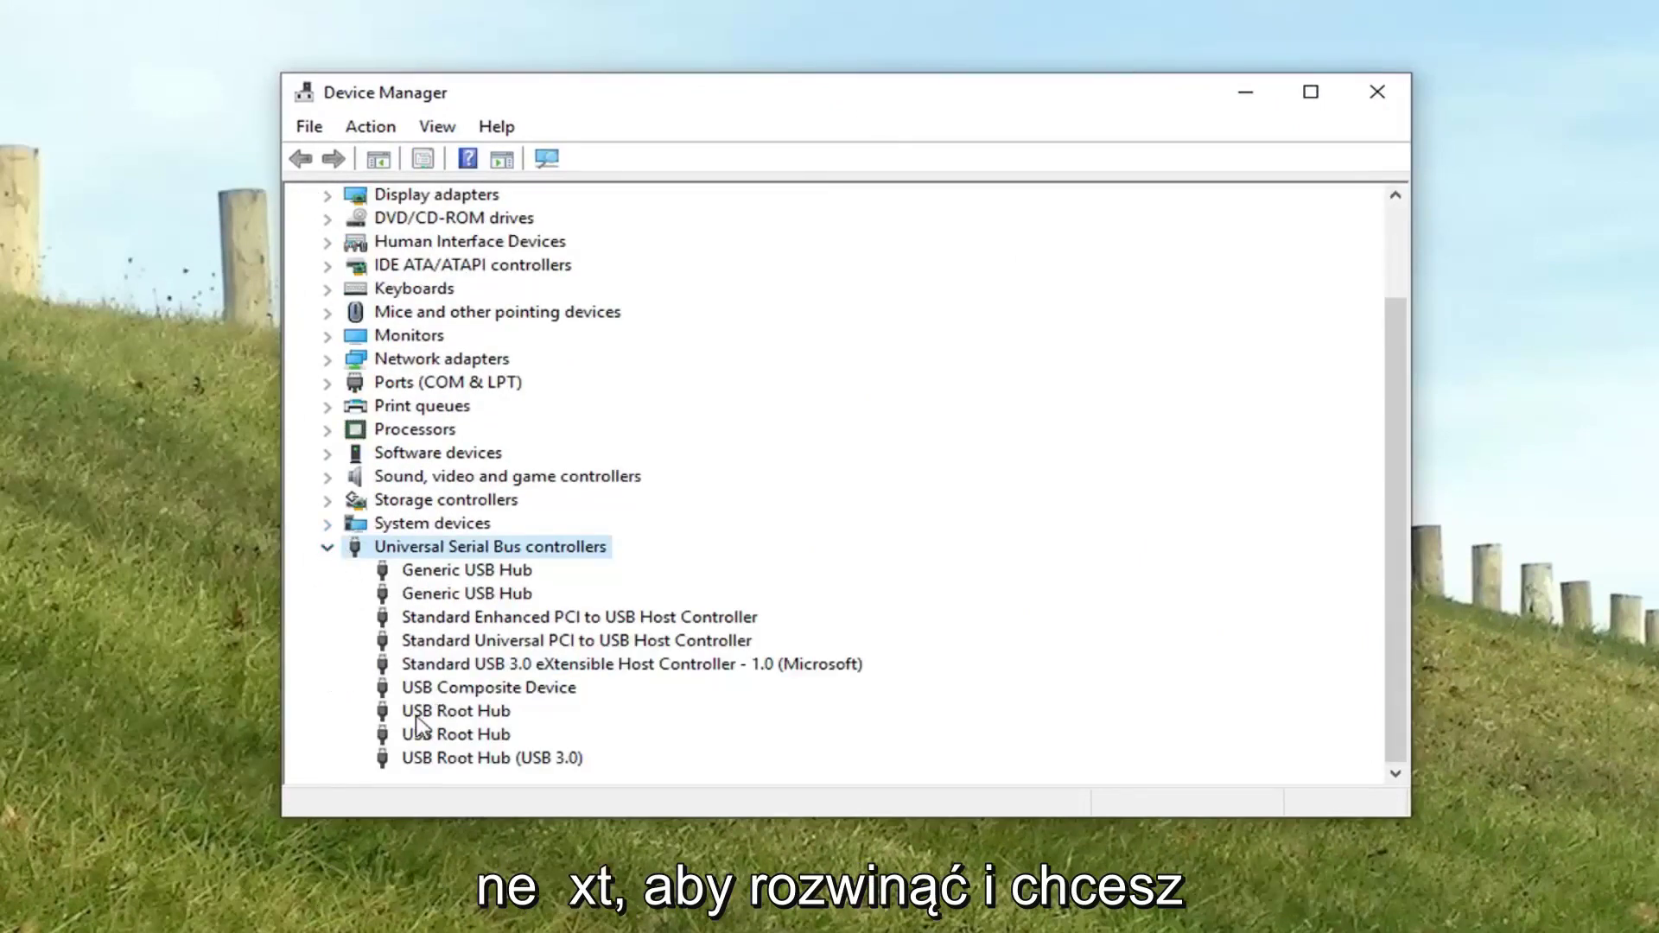
{"action": "left_click", "coordinate": [455, 710]}
{"action": "left_click", "coordinate": [479, 757]}
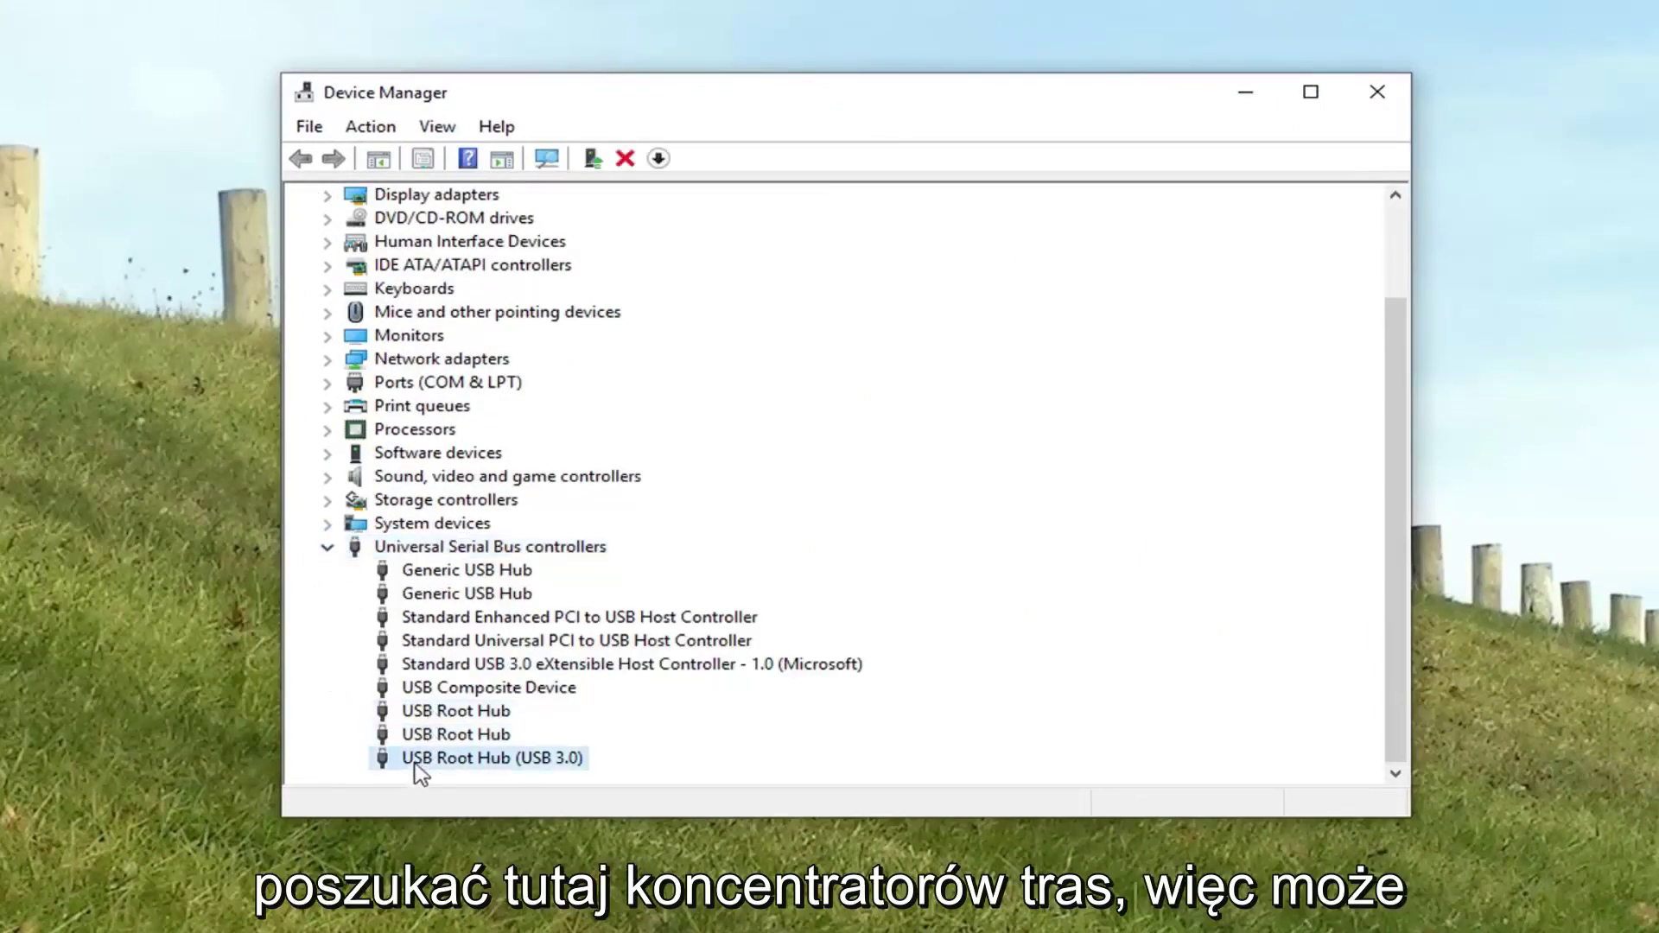
{"action": "left_click", "coordinate": [427, 712]}
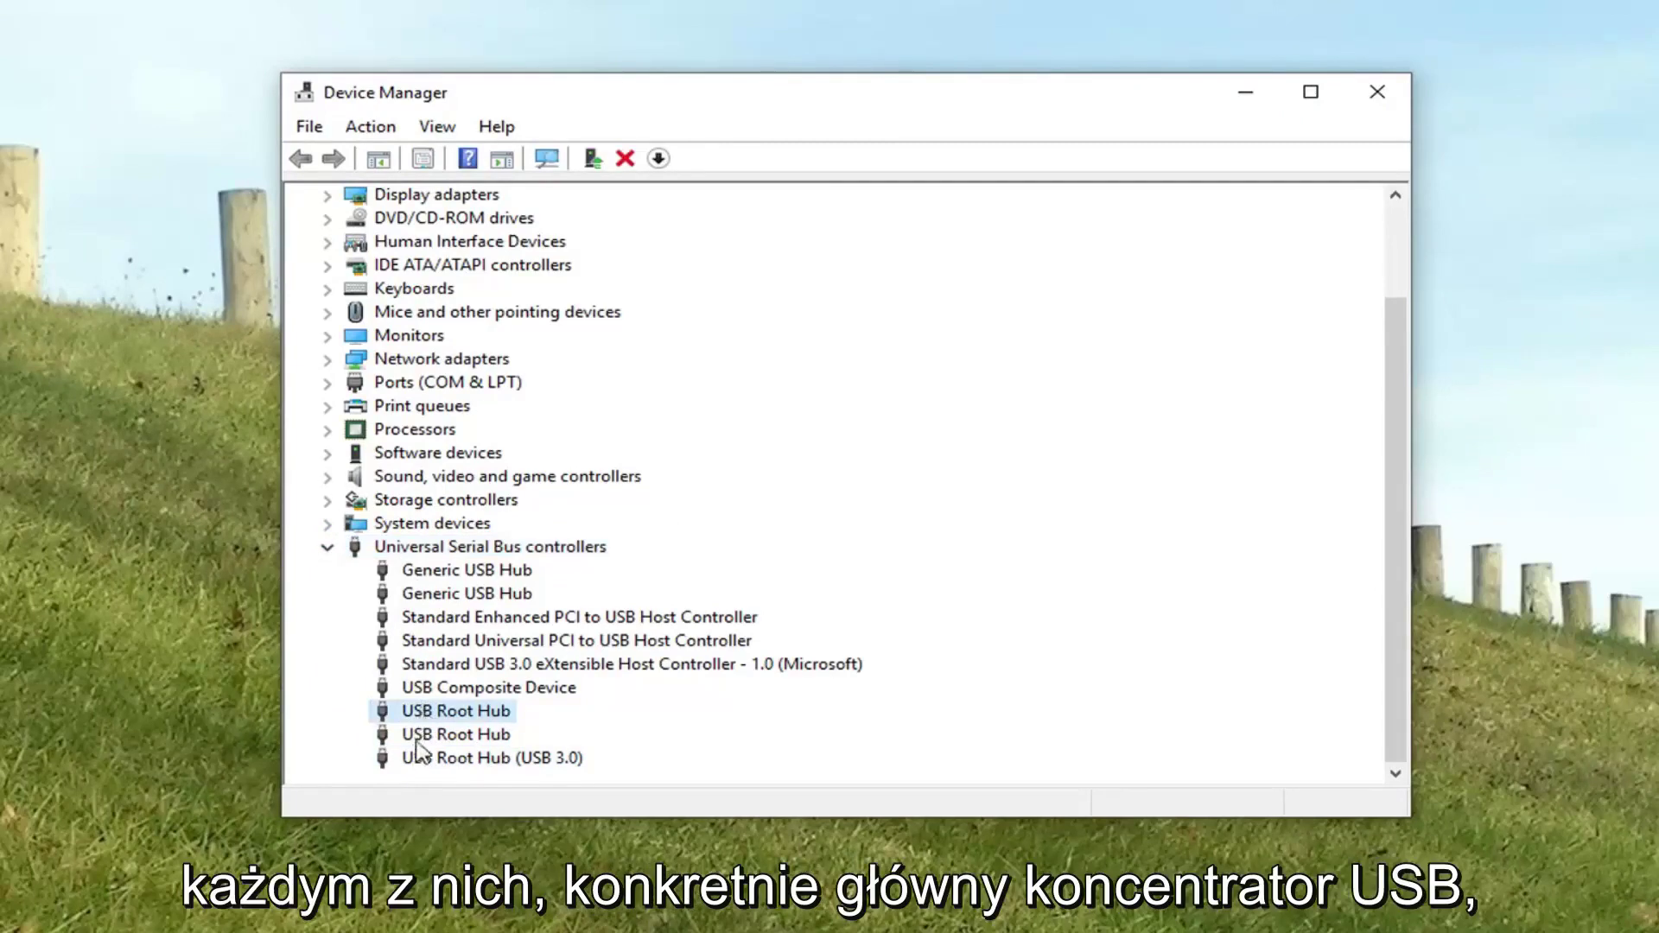
{"action": "left_click", "coordinate": [423, 736]}
{"action": "left_click", "coordinate": [421, 712]}
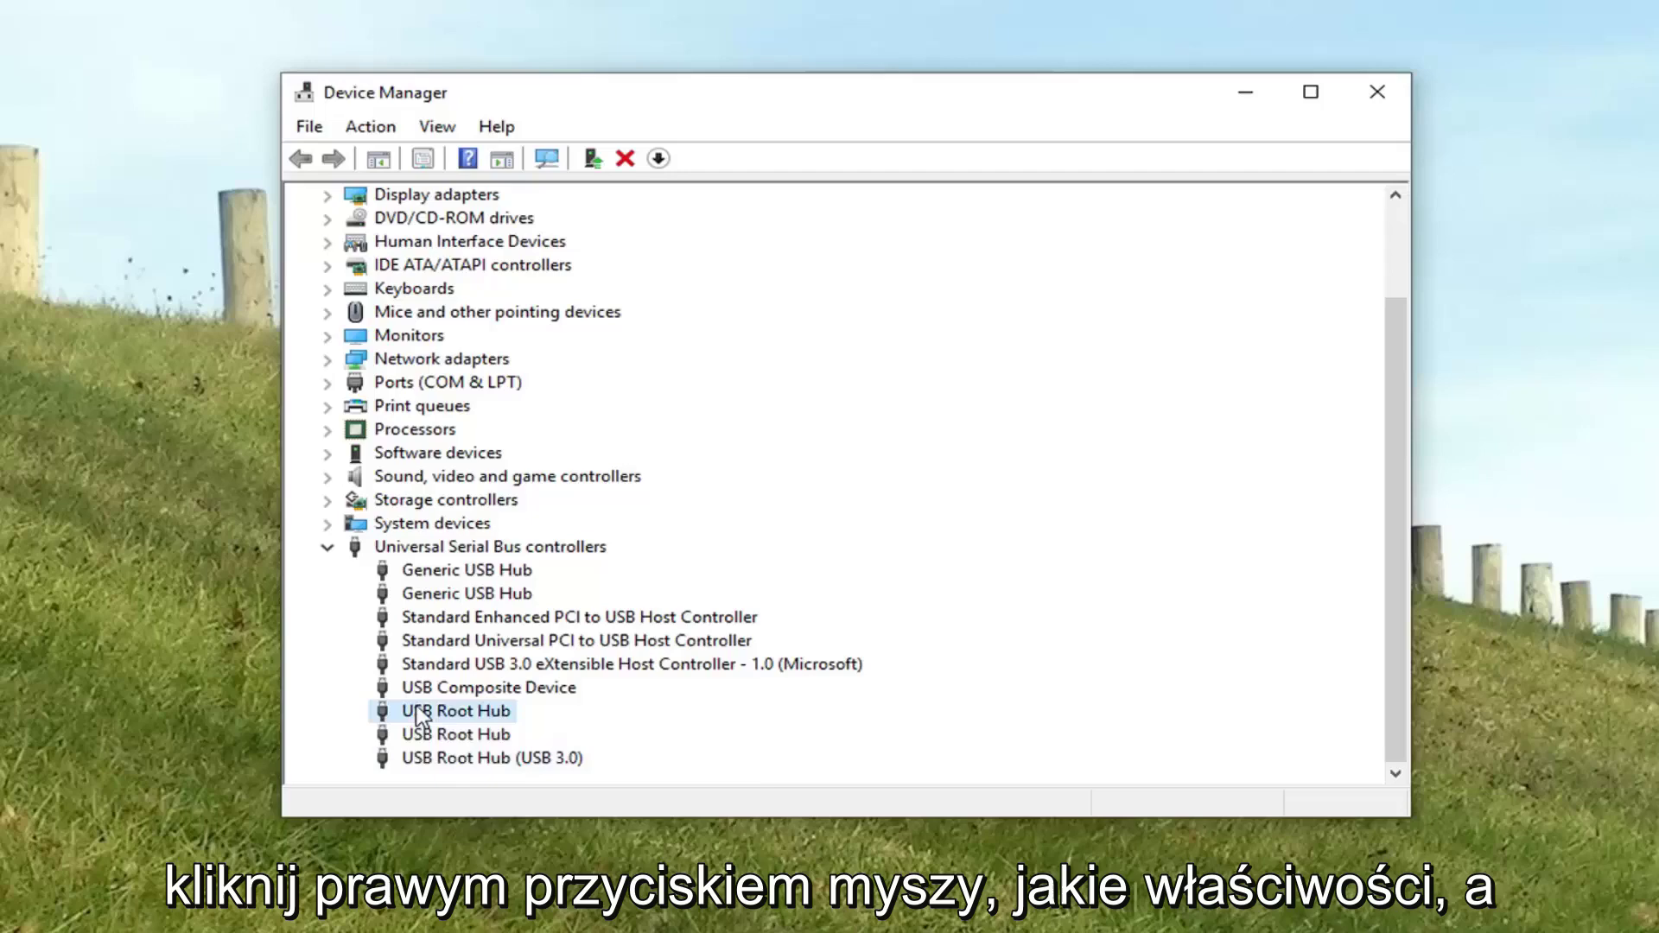
Review the first USB Root Hub's Power Management settings and confirm them.
{"action": "right_click", "coordinate": [418, 712]}
{"action": "left_click", "coordinate": [508, 855]}
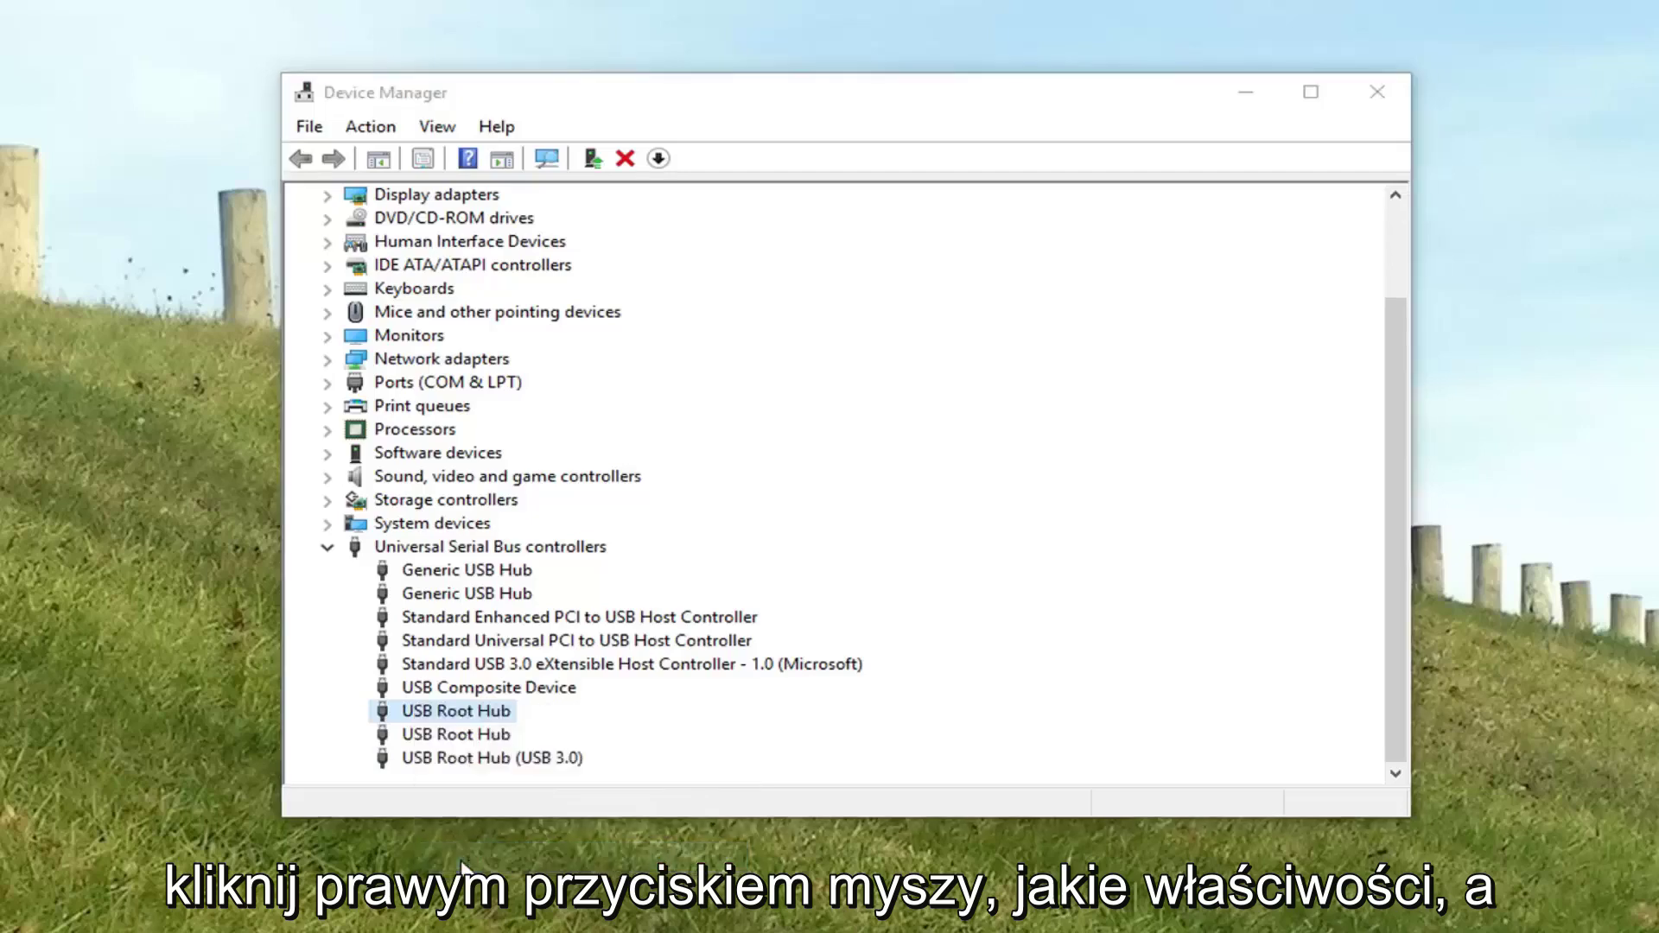
{"action": "left_click", "coordinate": [1047, 209]}
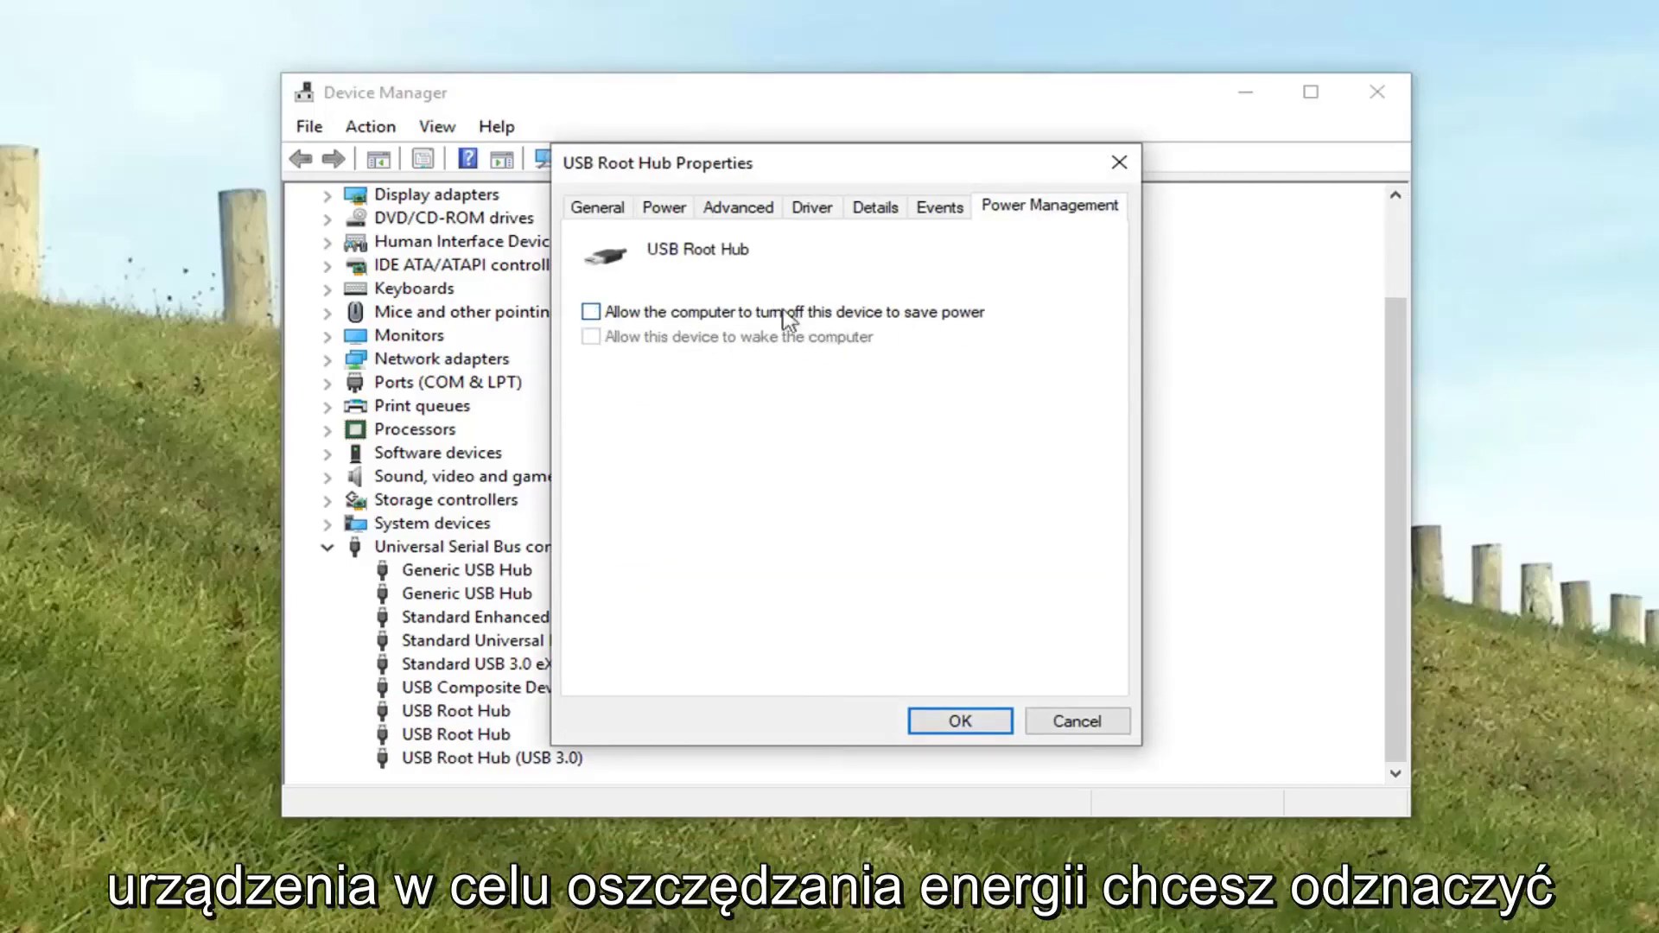
{"action": "left_click", "coordinate": [959, 720]}
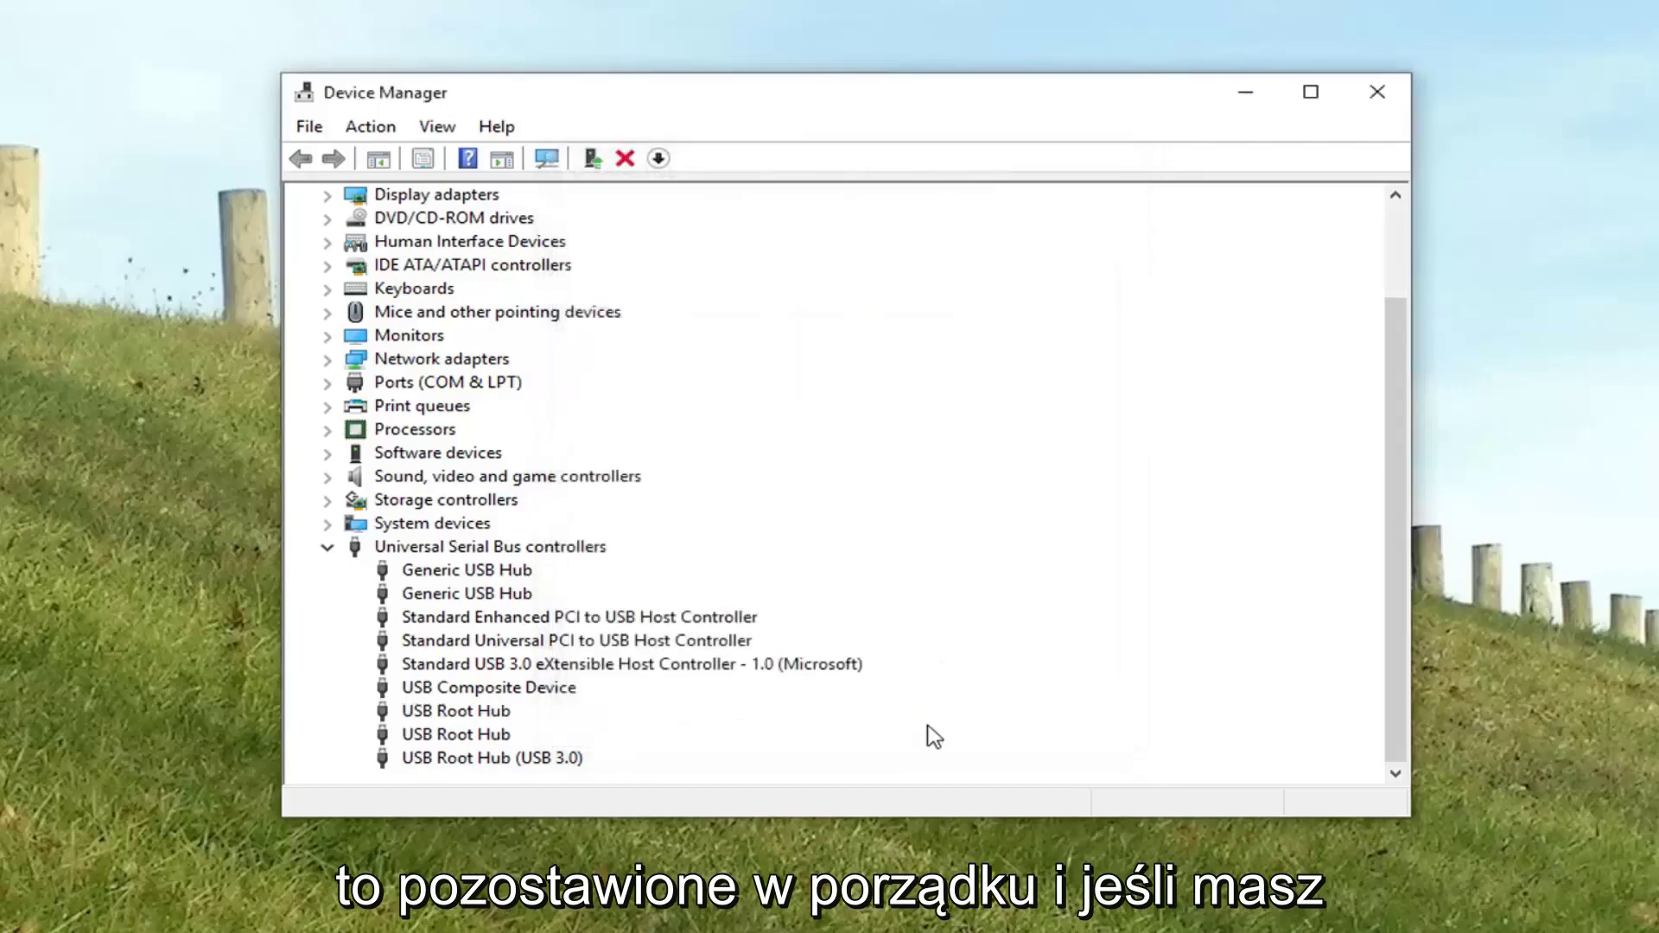
Uncheck 'Allow the computer to turn off this device' for the second USB Root Hub.
{"action": "double_click", "coordinate": [442, 735]}
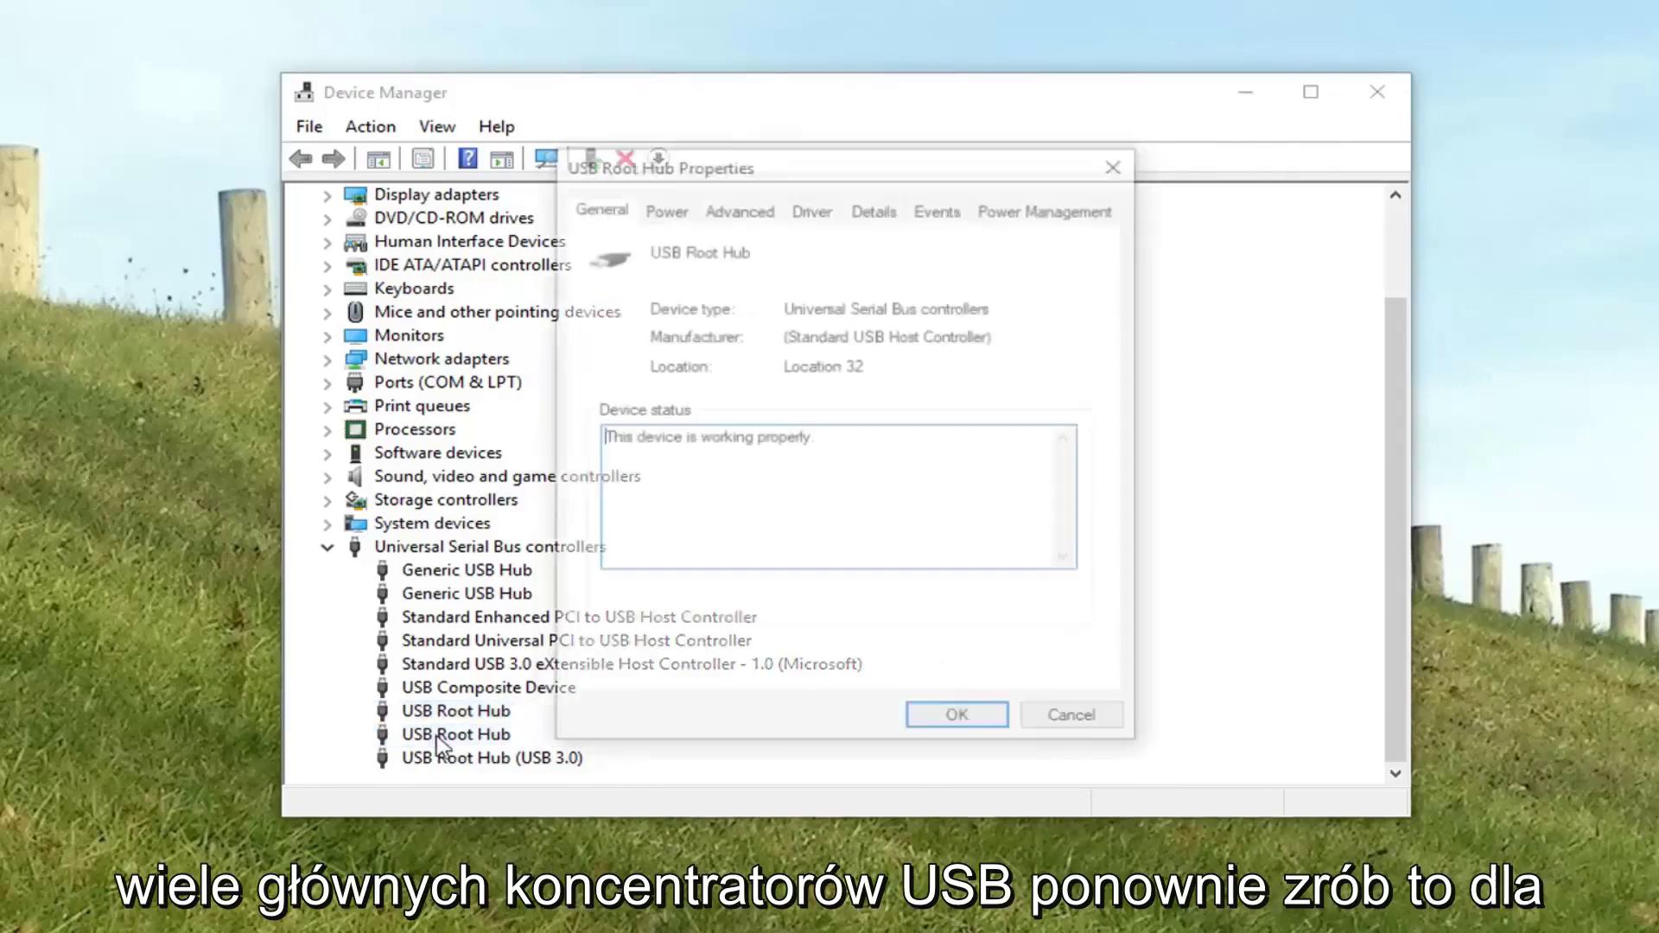
{"action": "left_click", "coordinate": [1047, 211]}
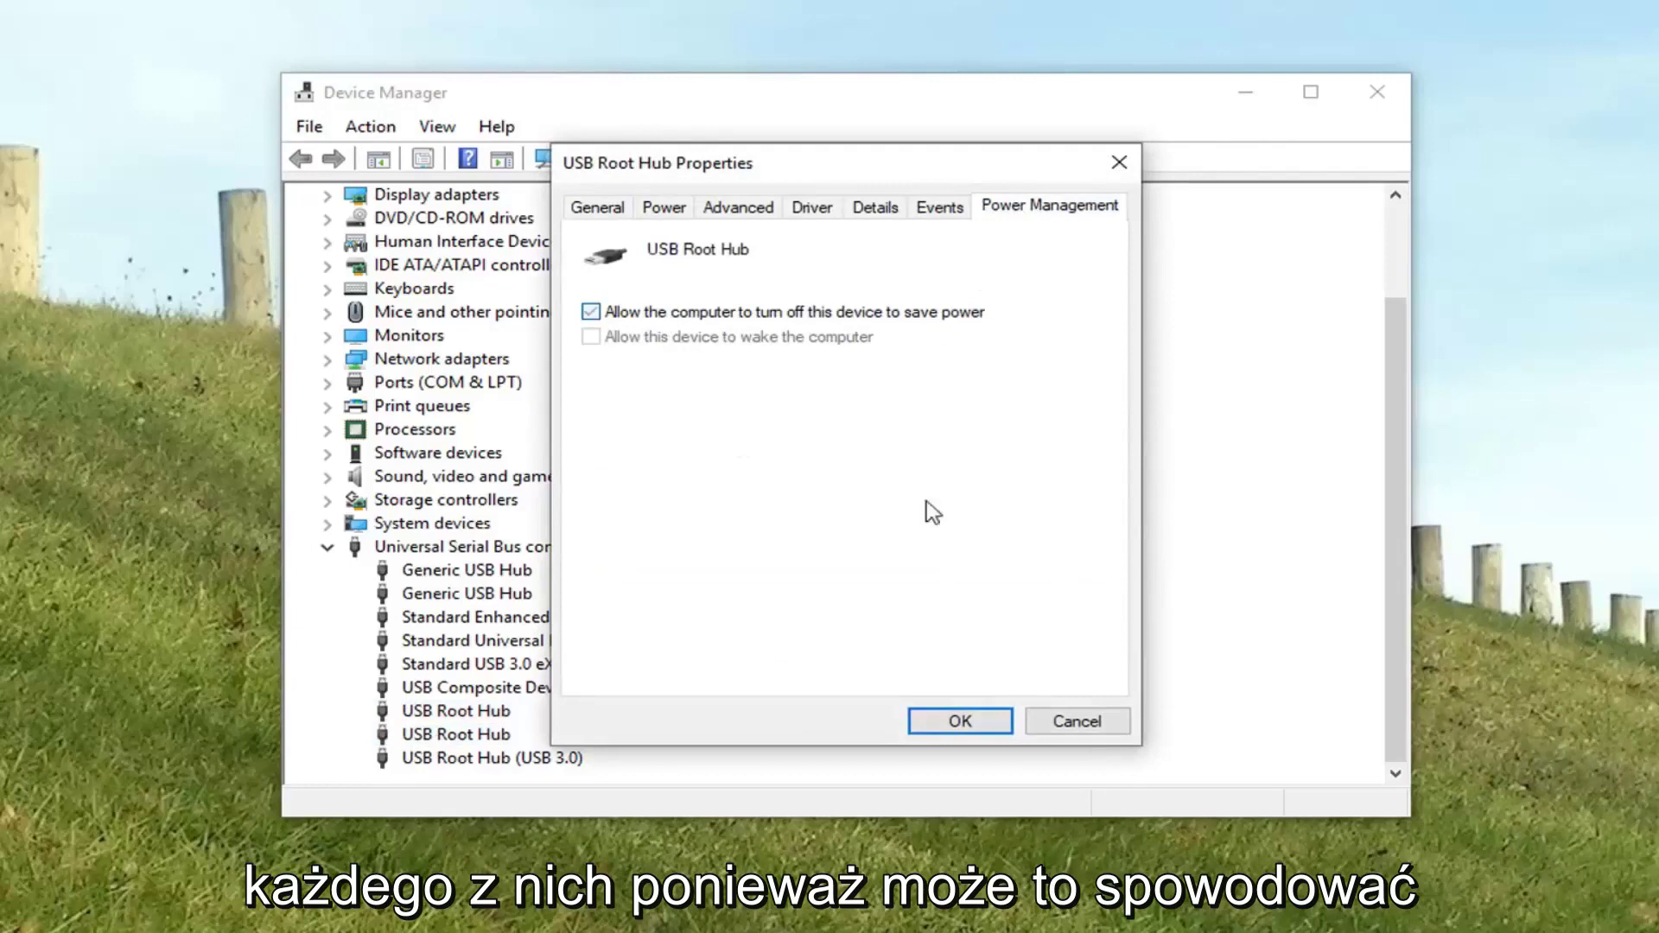
{"action": "left_click", "coordinate": [591, 311]}
{"action": "left_click", "coordinate": [958, 721]}
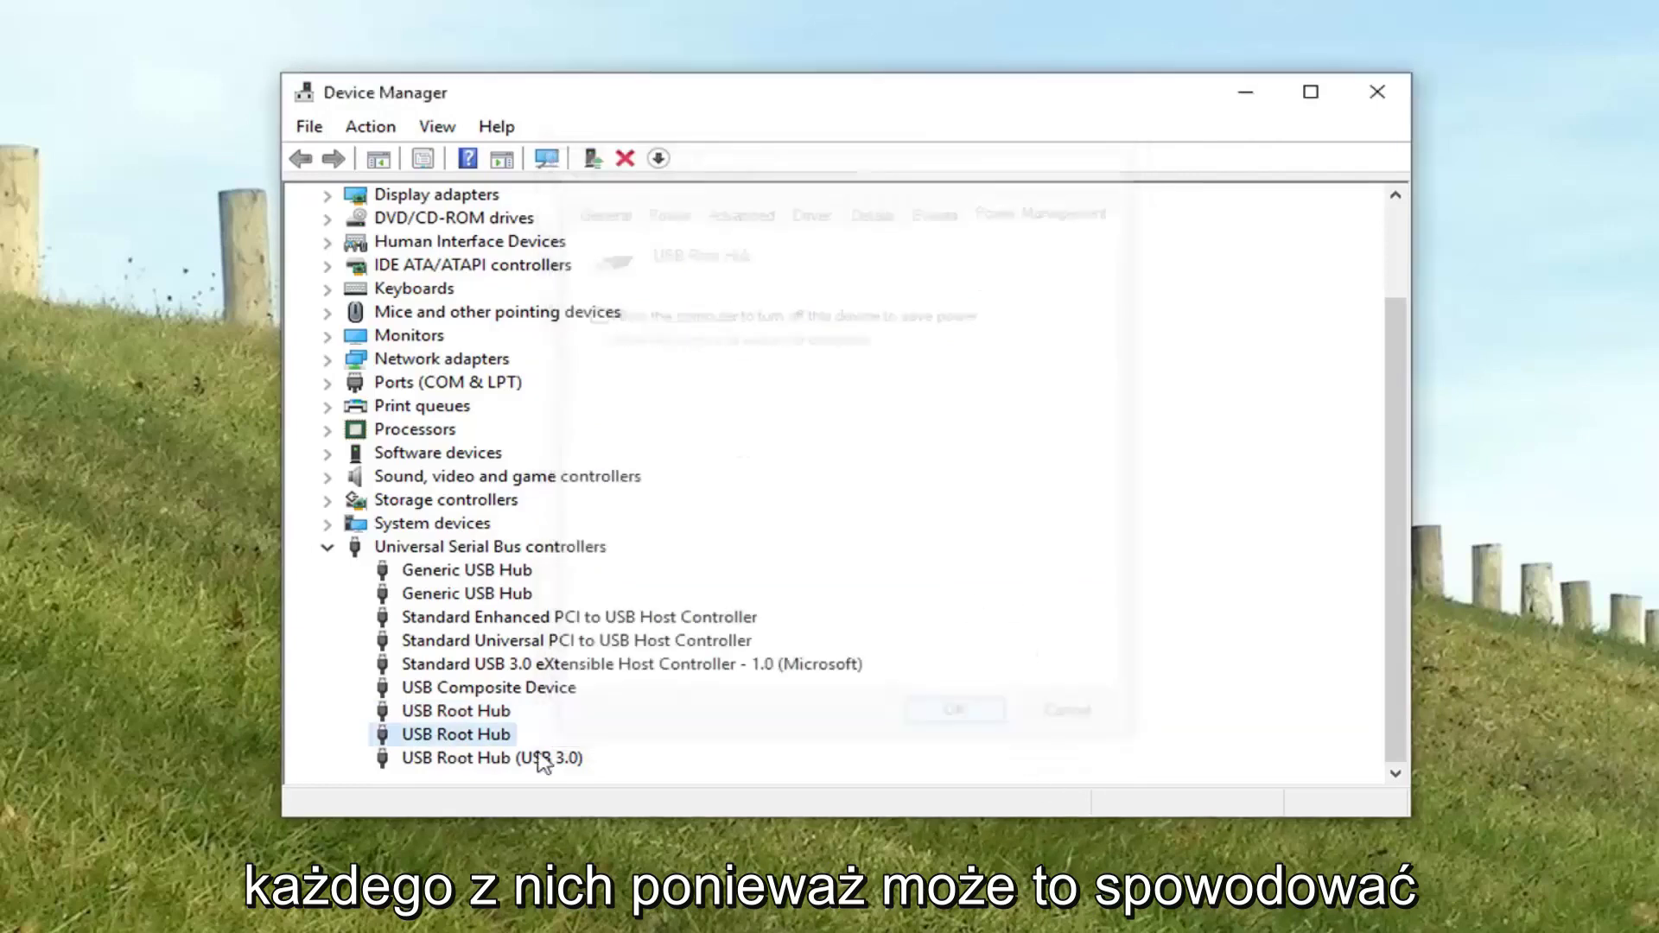
Uncheck 'Allow the computer to turn off this device' for the USB Root Hub (USB 3.0).
{"action": "double_click", "coordinate": [492, 758]}
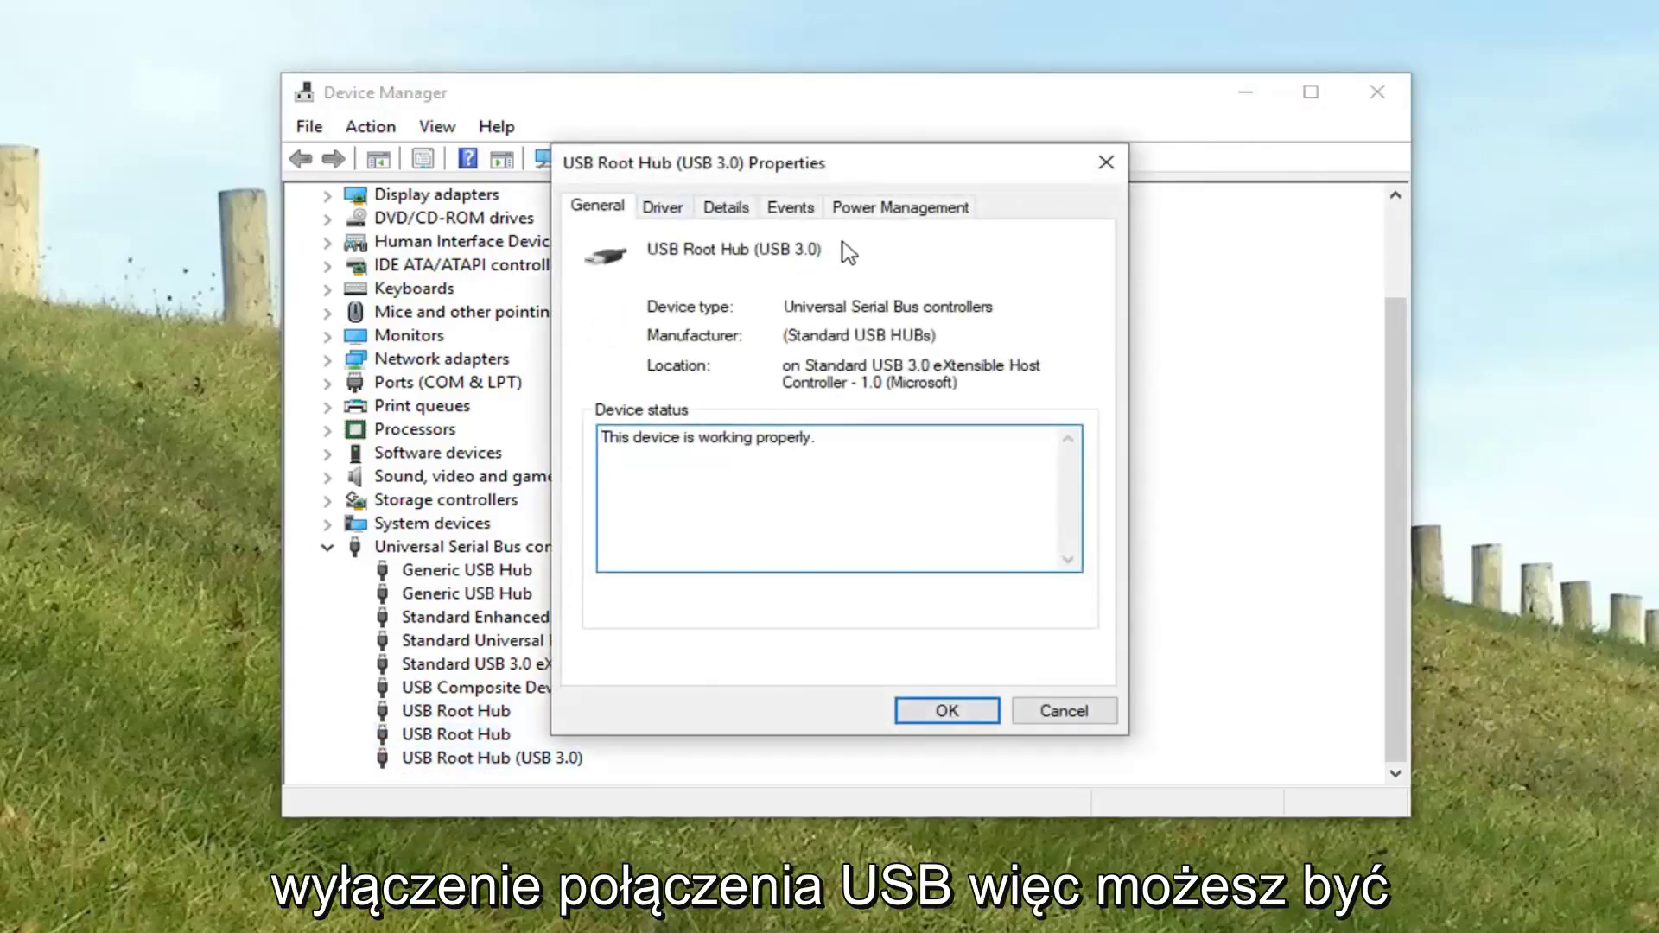
{"action": "left_click", "coordinate": [899, 208]}
{"action": "left_click", "coordinate": [591, 312]}
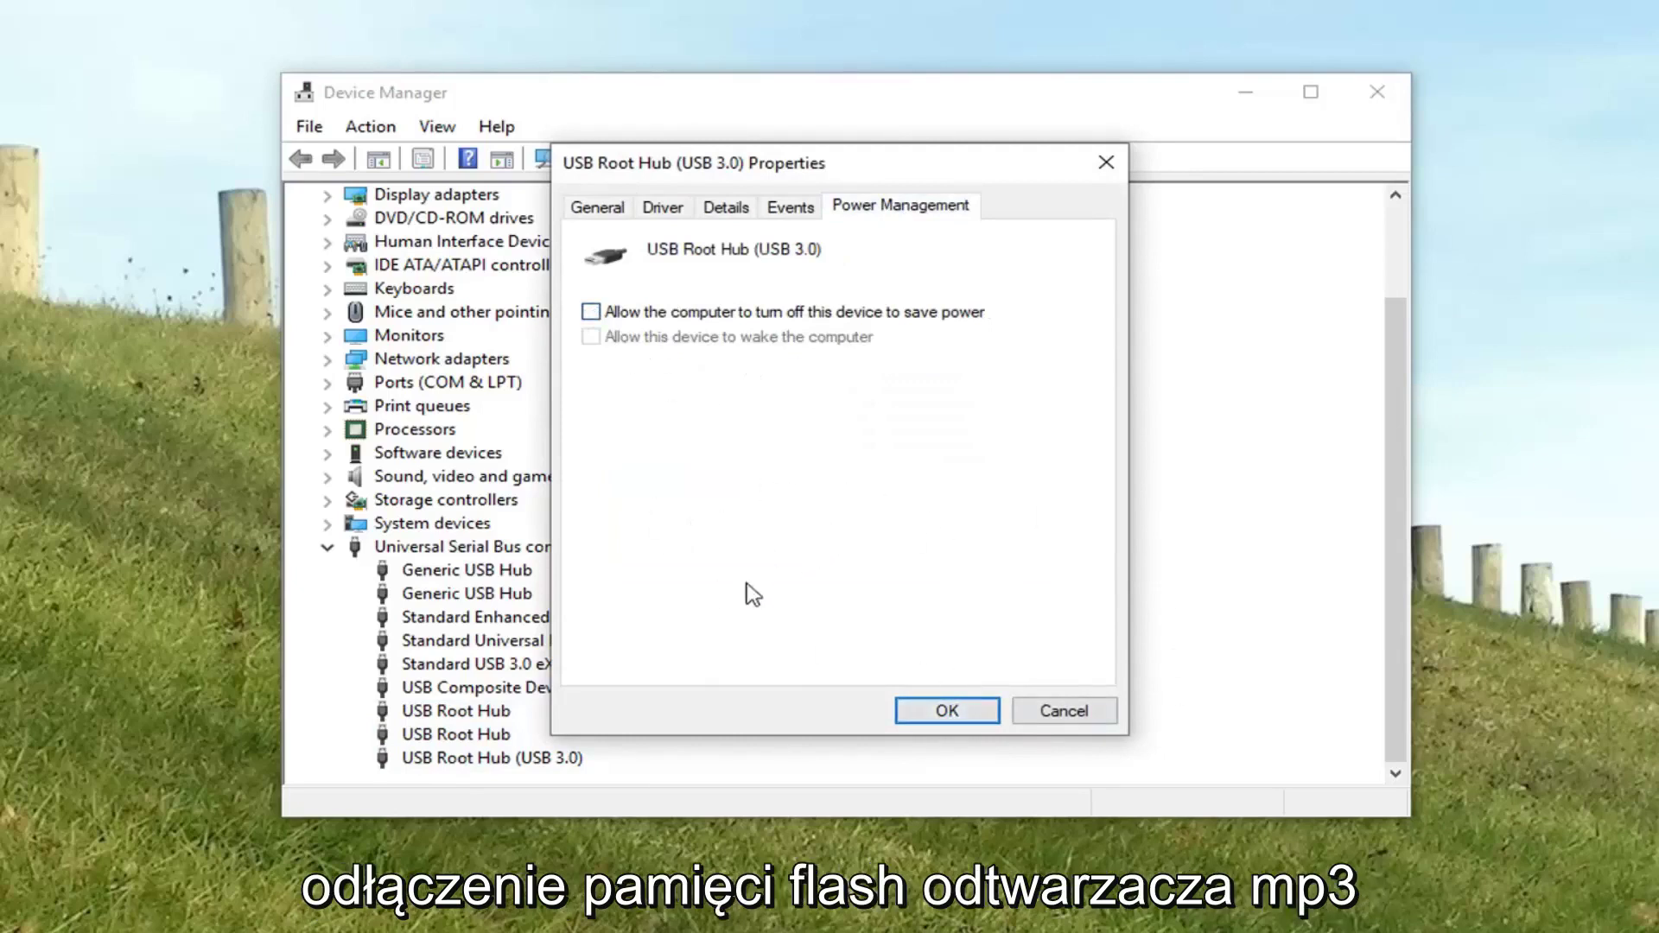
{"action": "left_click", "coordinate": [943, 710]}
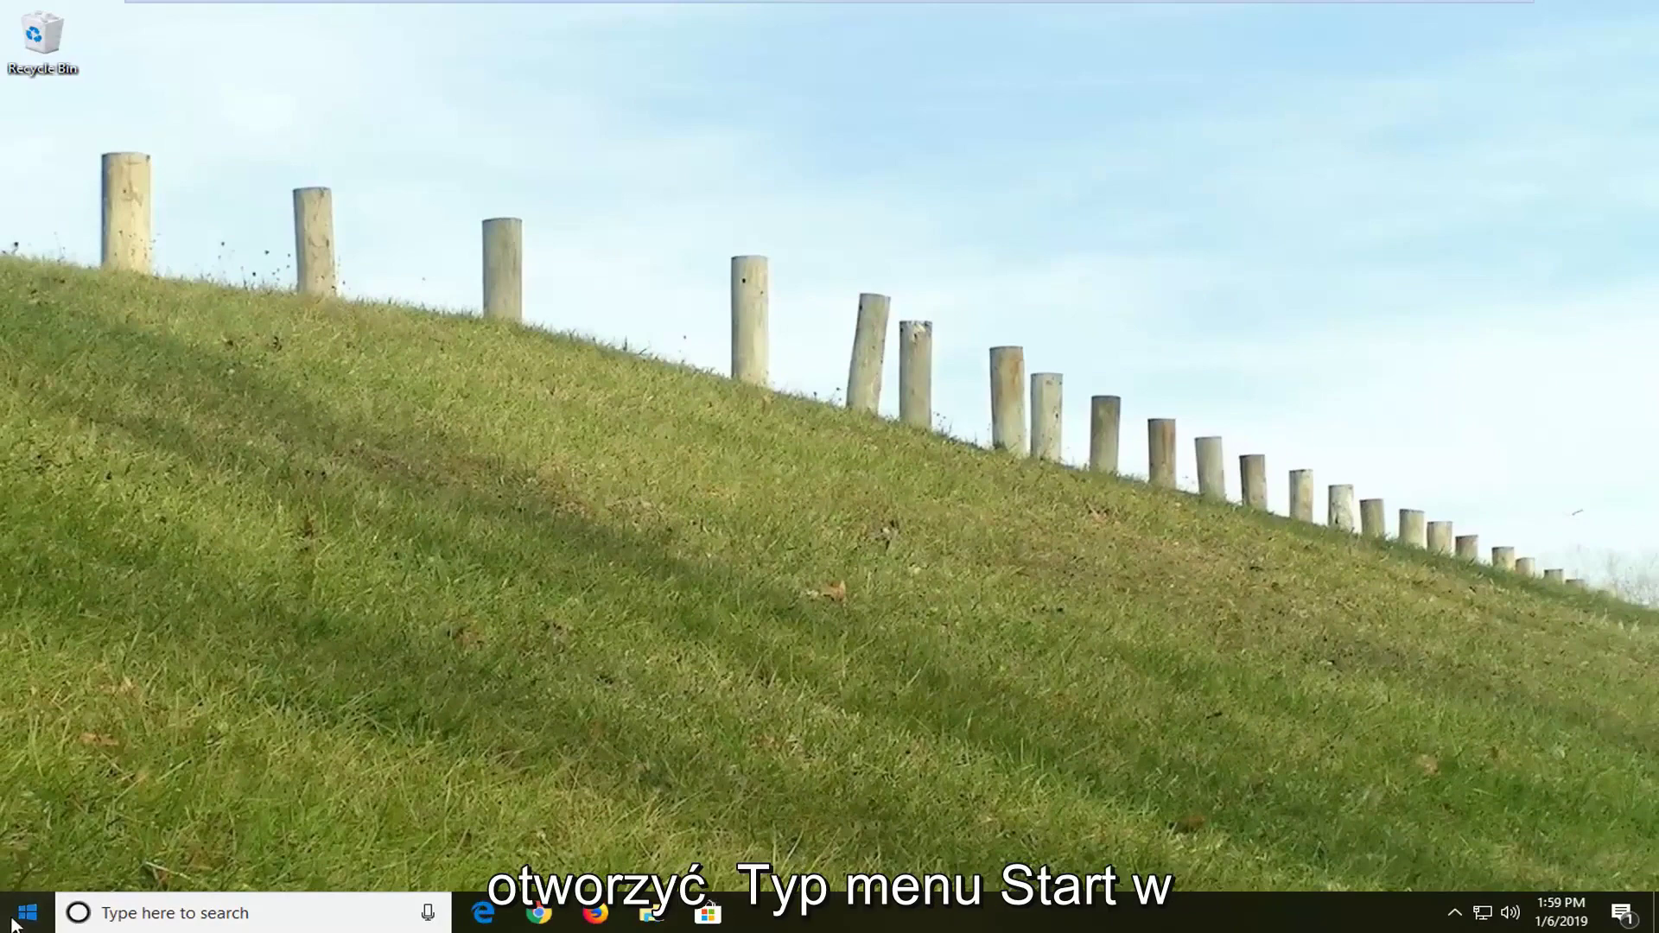
Launch Control Panel from the Start menu search results.
{"action": "left_click", "coordinate": [26, 912]}
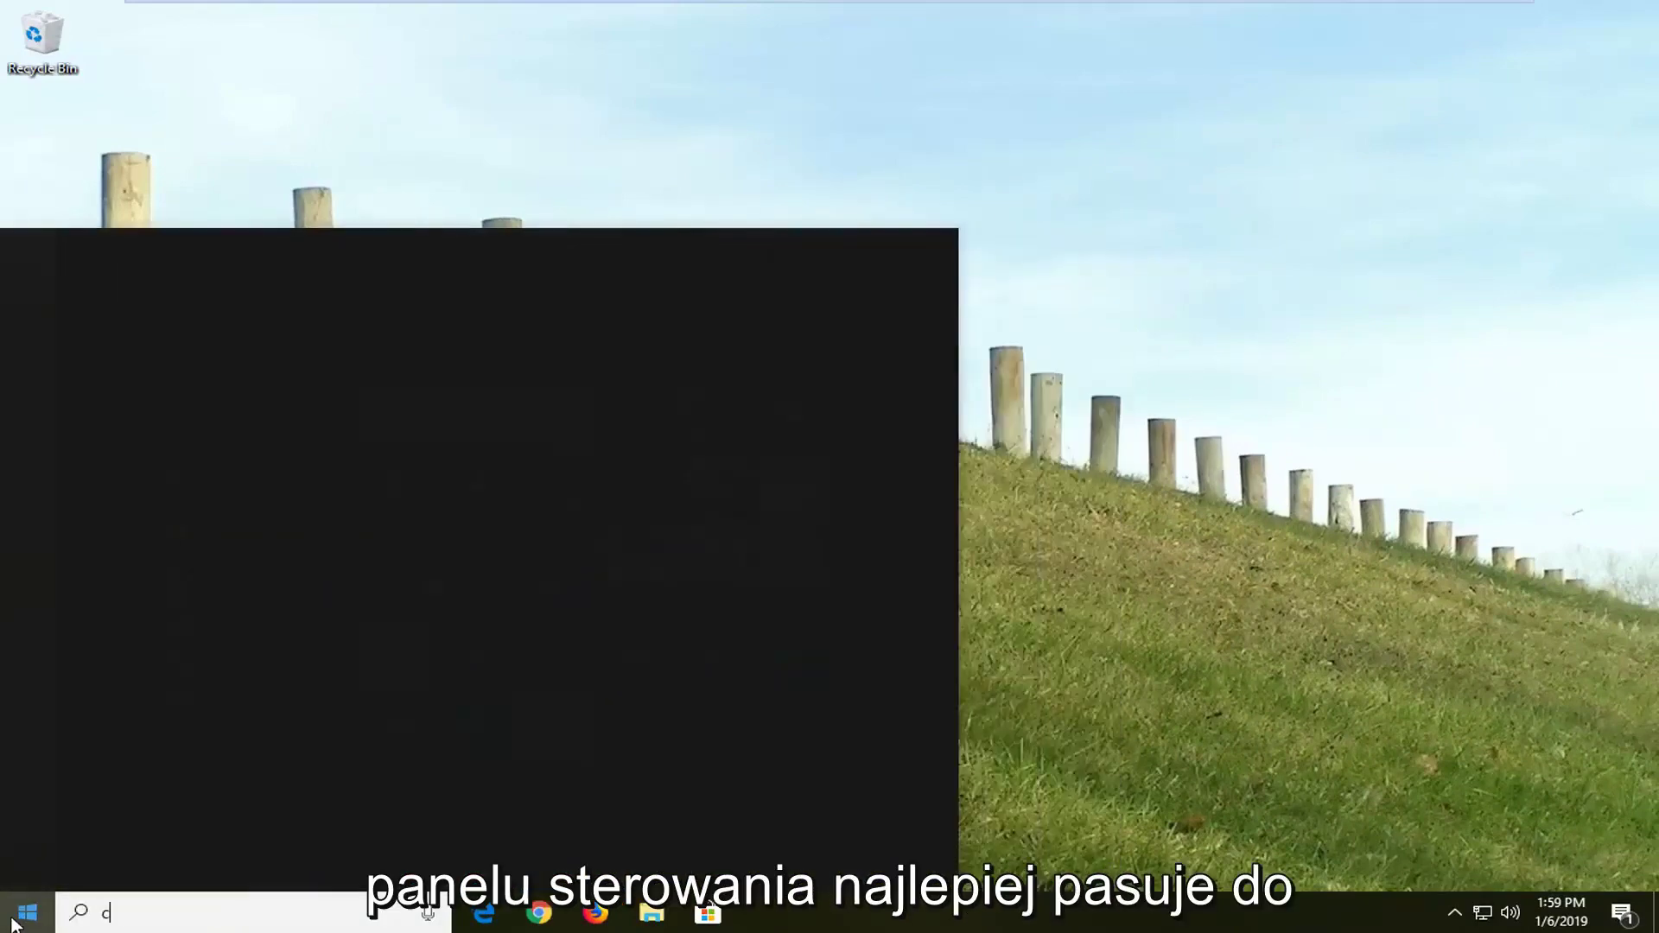
{"action": "type", "text": "control panel"}
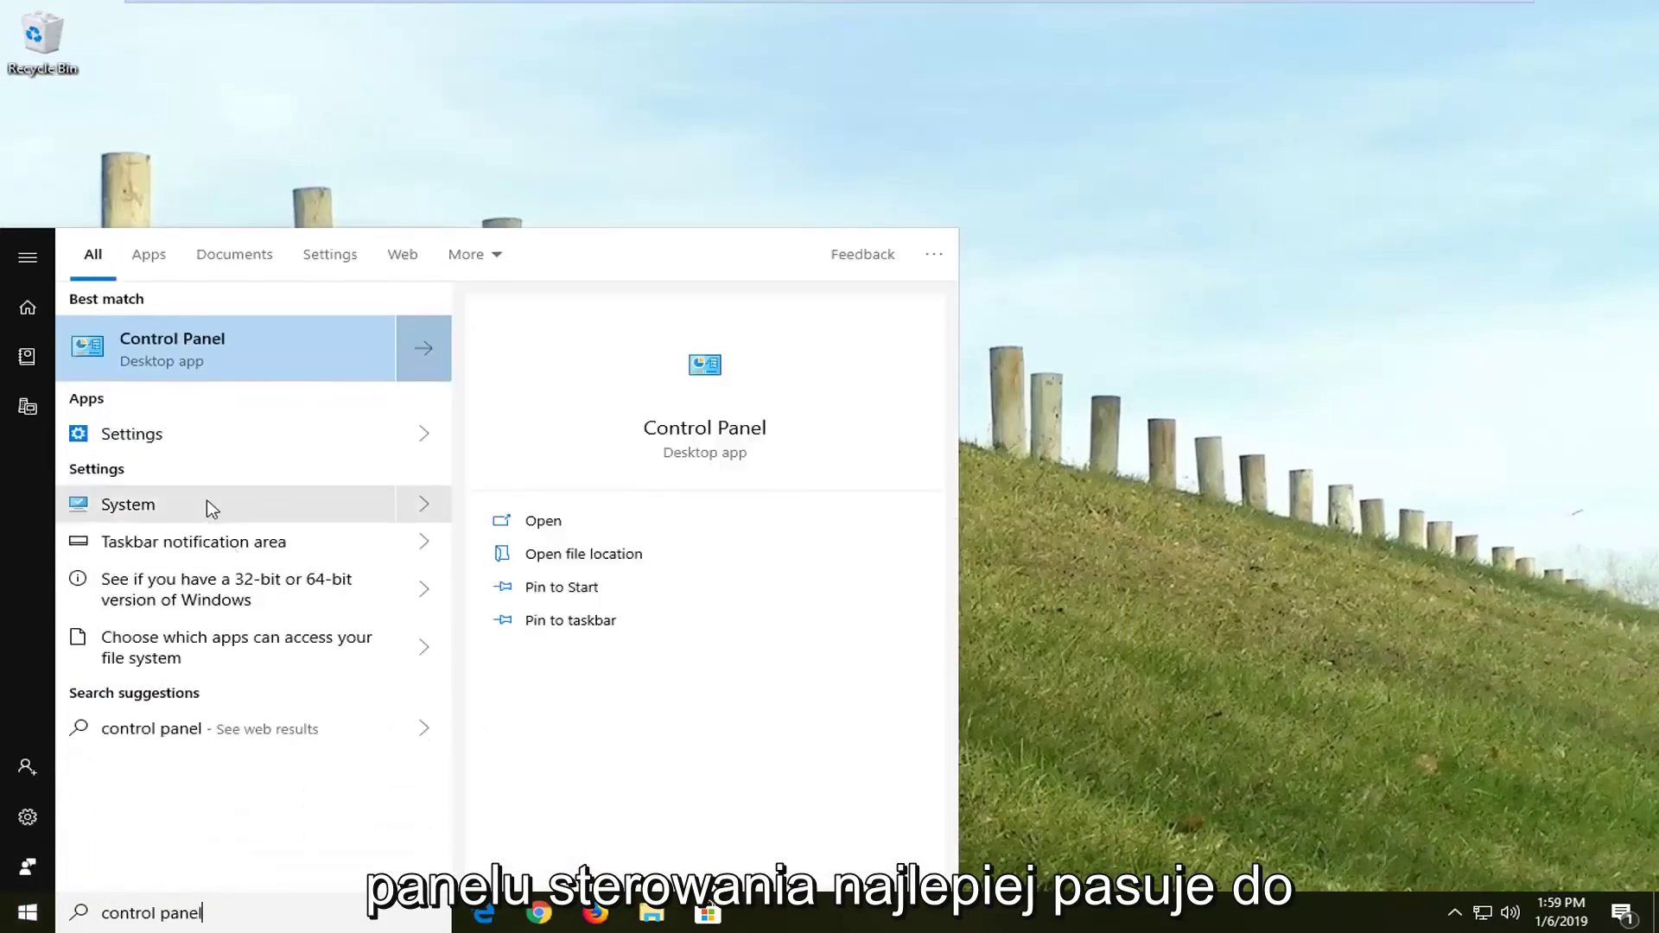
{"action": "left_click", "coordinate": [216, 355]}
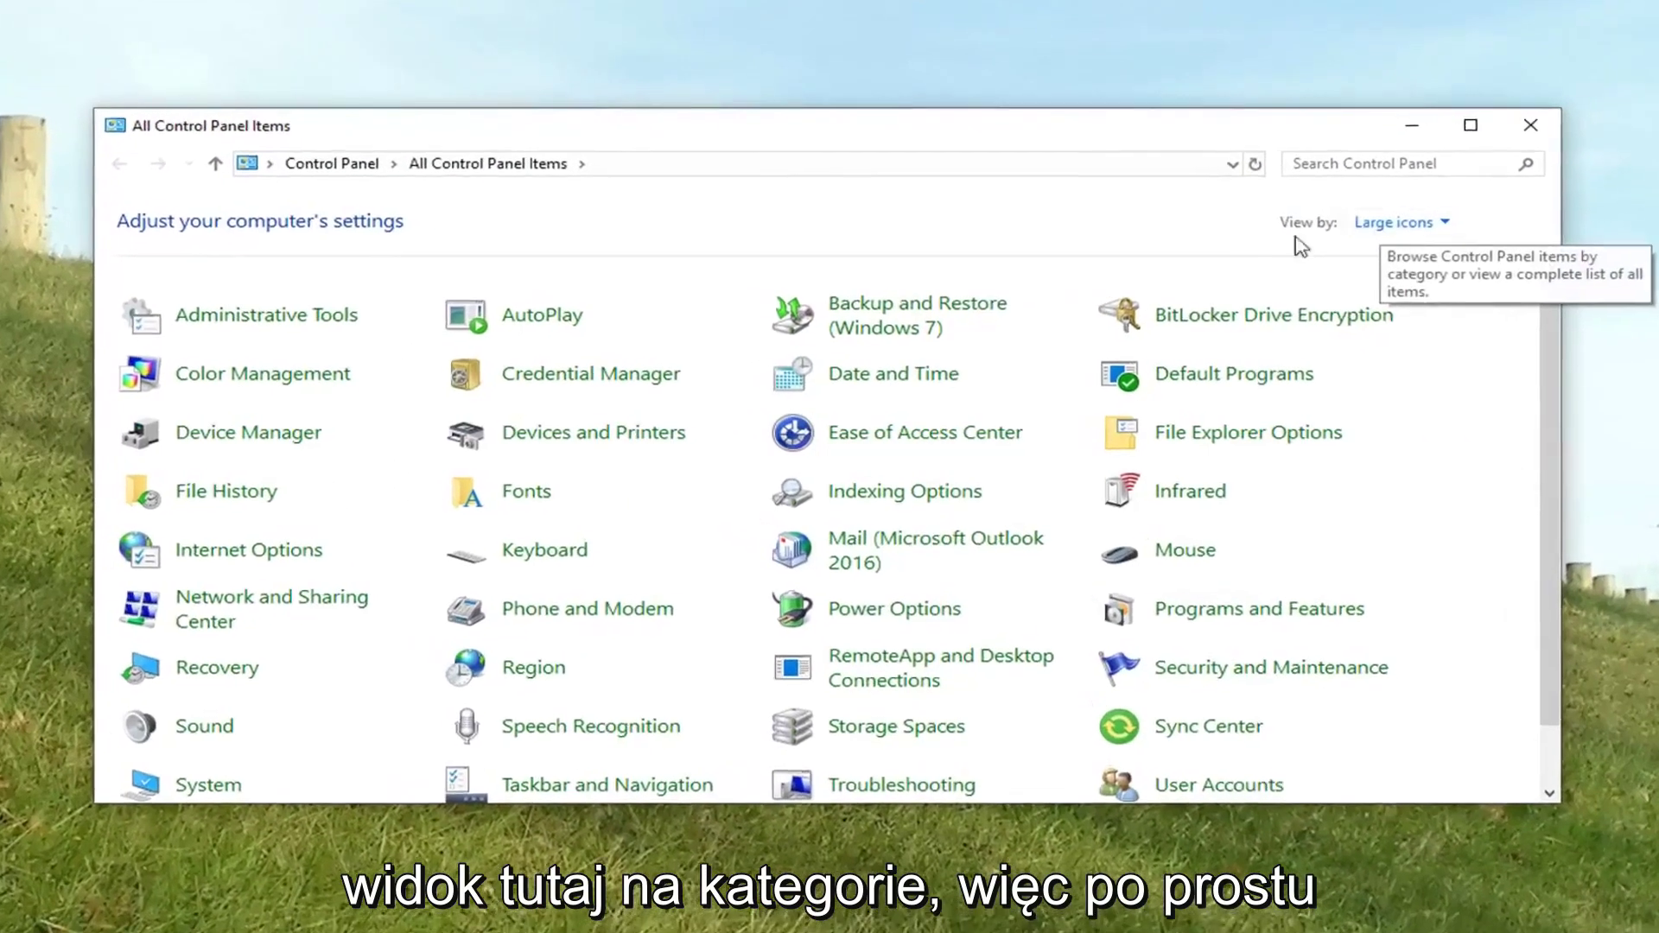
Switch to Category view and reach High performance plan settings via Hardware and Sound > Power Options.
{"action": "left_click", "coordinate": [1403, 222]}
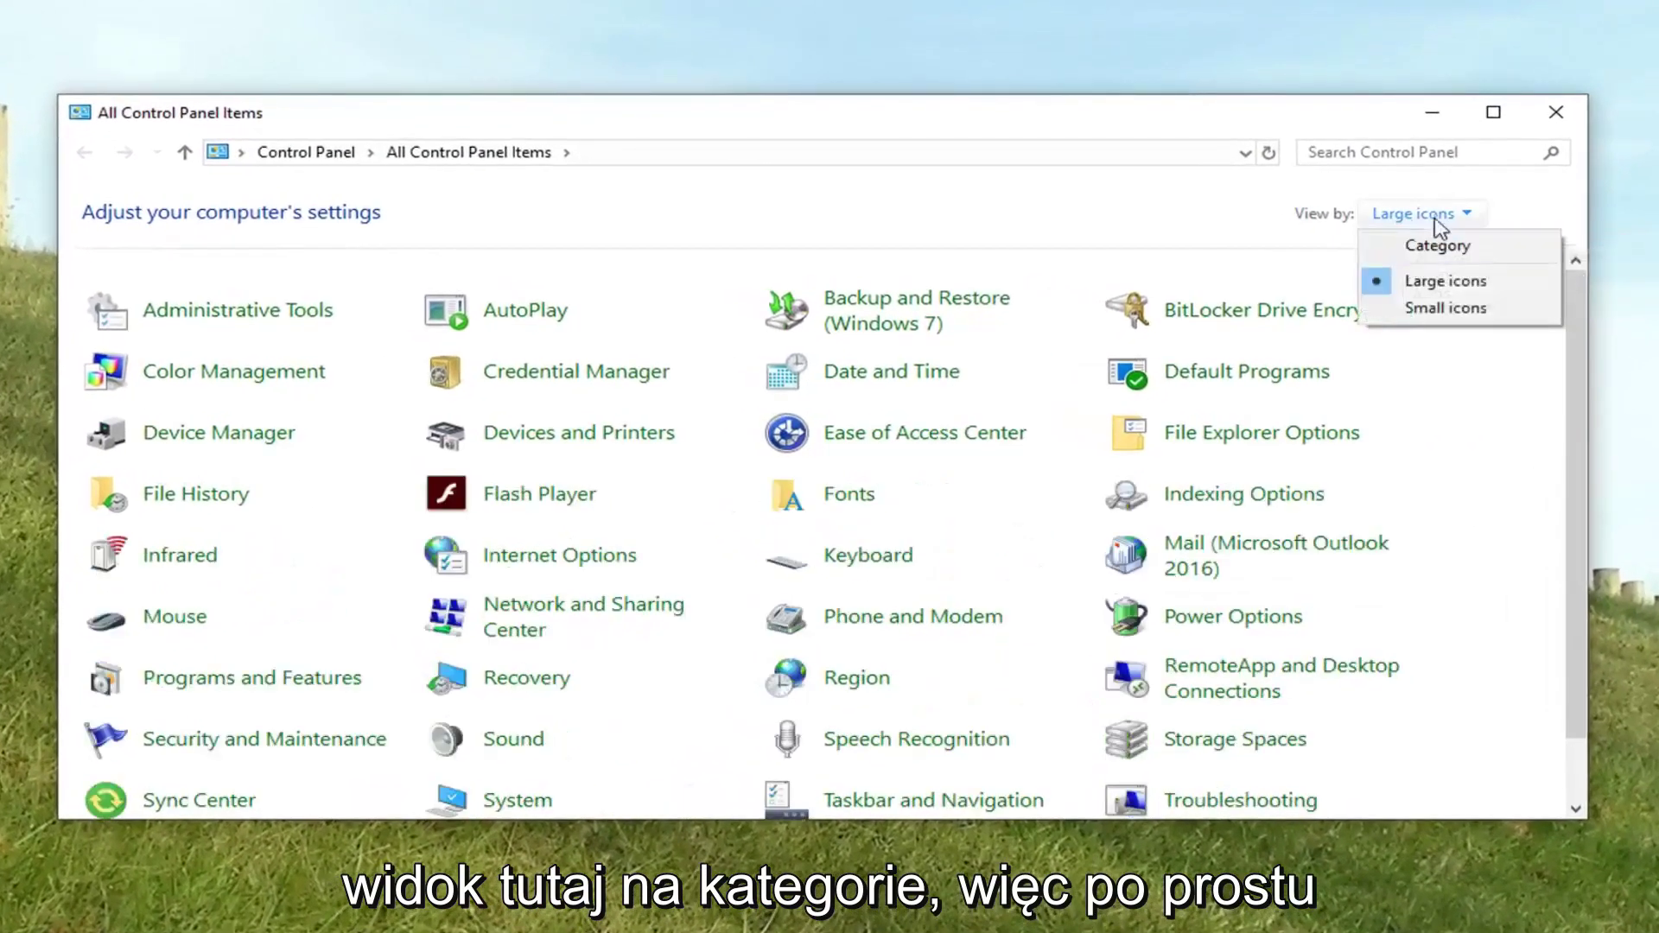
{"action": "left_click", "coordinate": [1425, 247]}
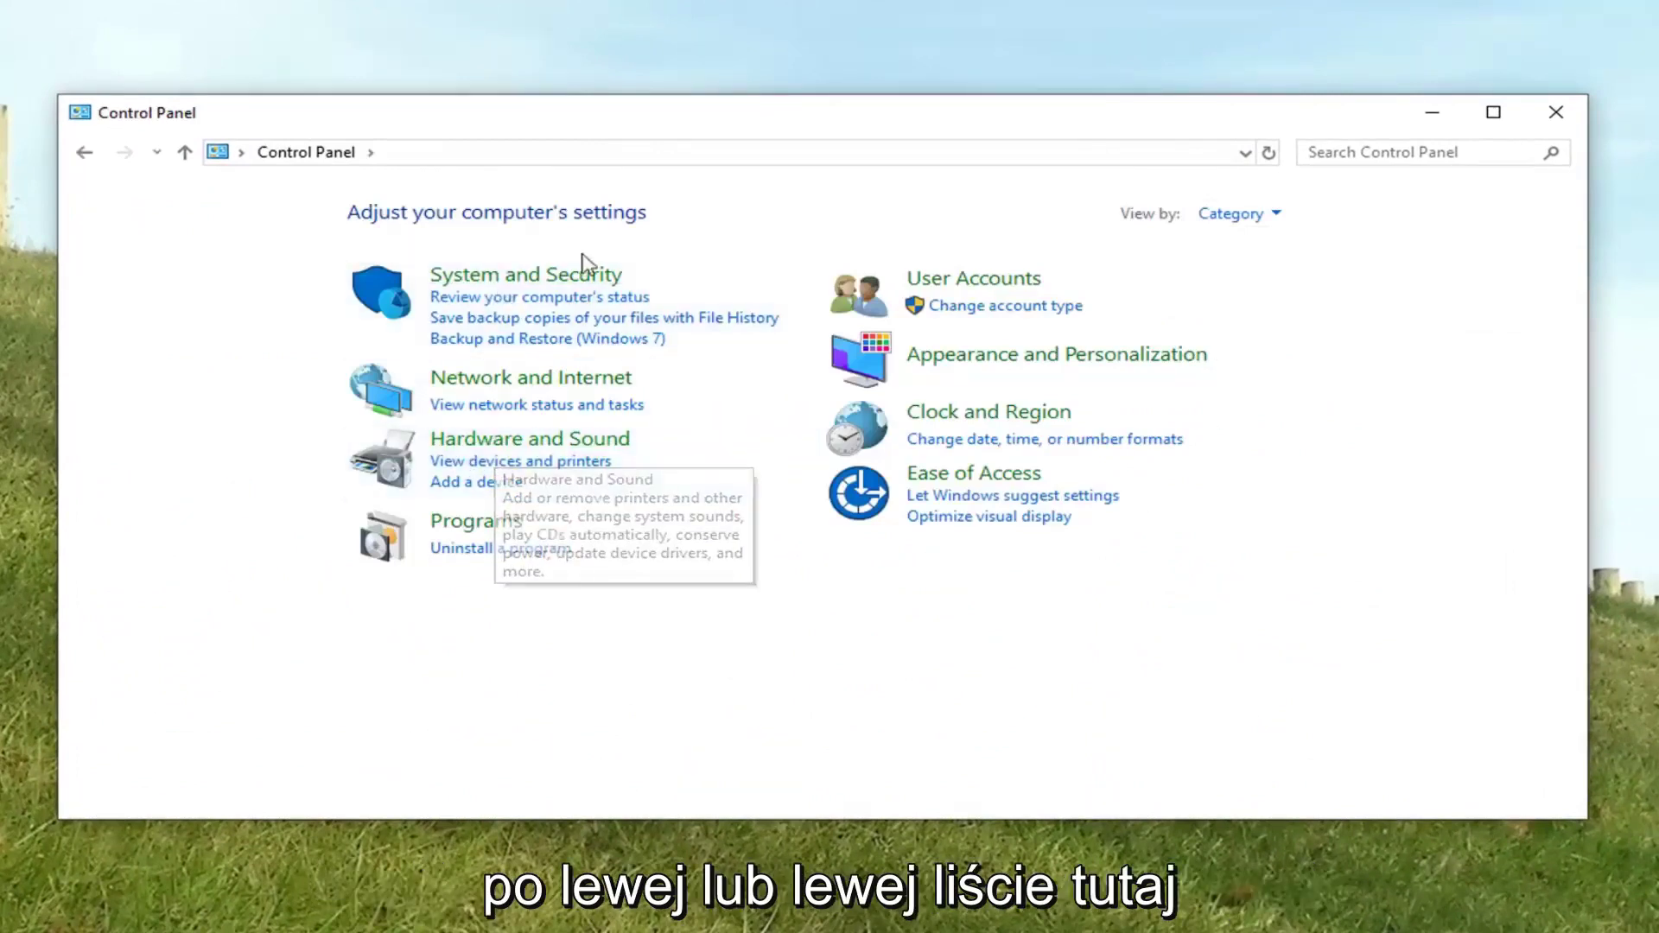
{"action": "left_click", "coordinate": [534, 447]}
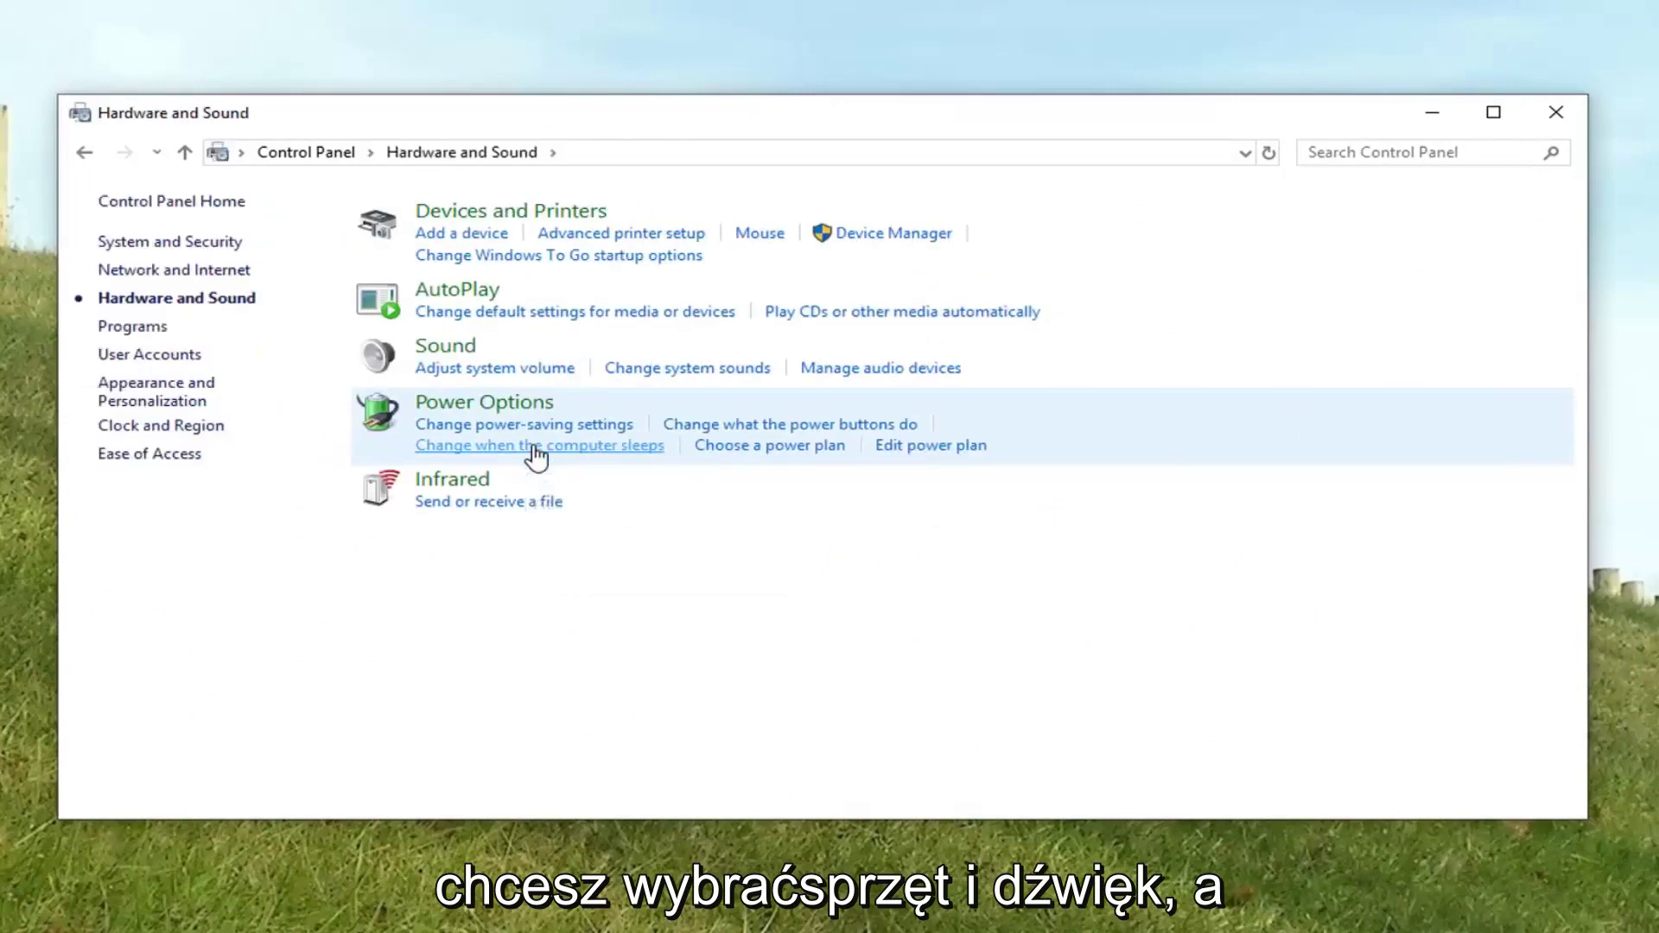
{"action": "left_click", "coordinate": [505, 409]}
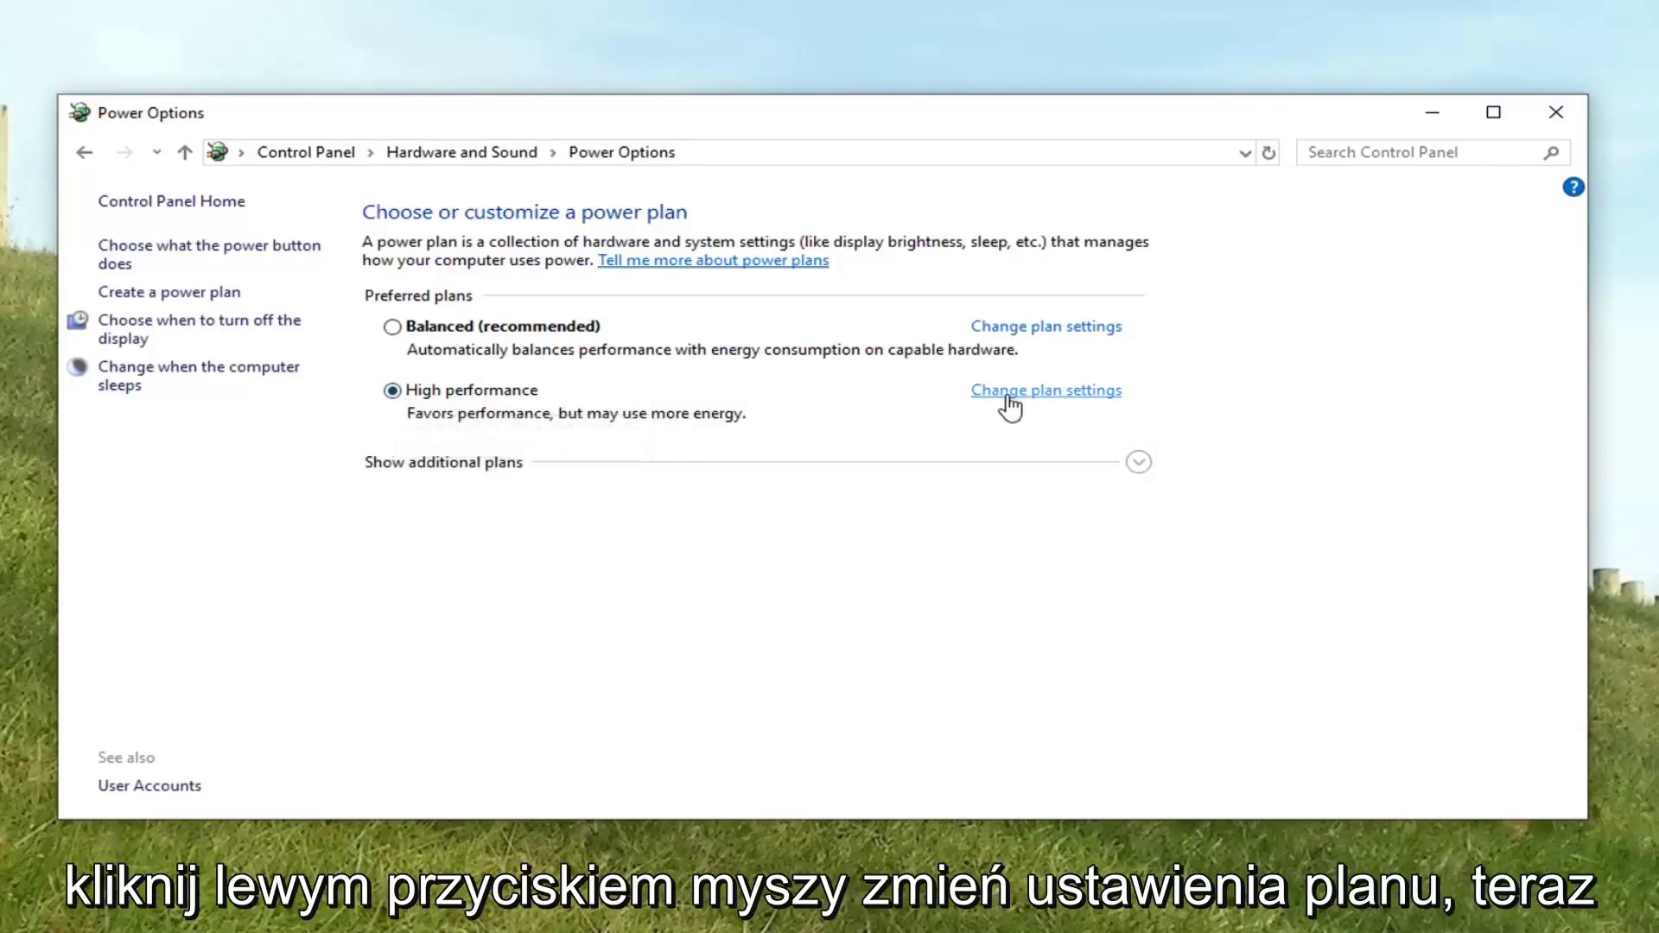
{"action": "left_click", "coordinate": [1025, 394]}
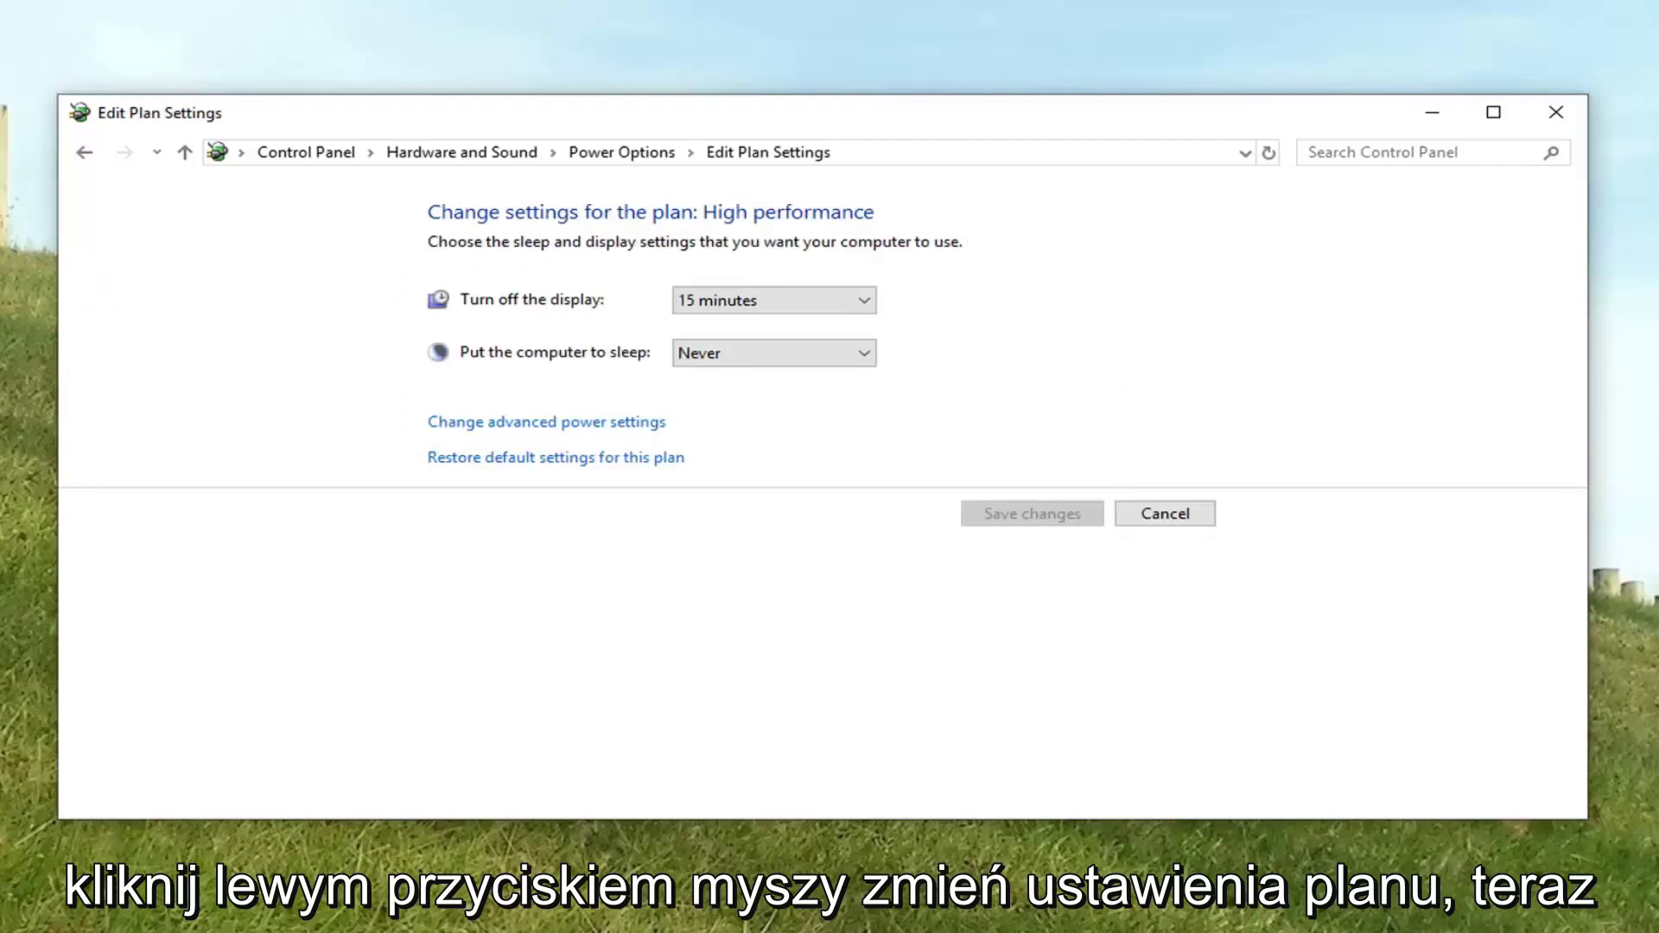
Bring up the advanced power settings and expand USB settings > USB selective suspend setting.
{"action": "left_click", "coordinate": [635, 428]}
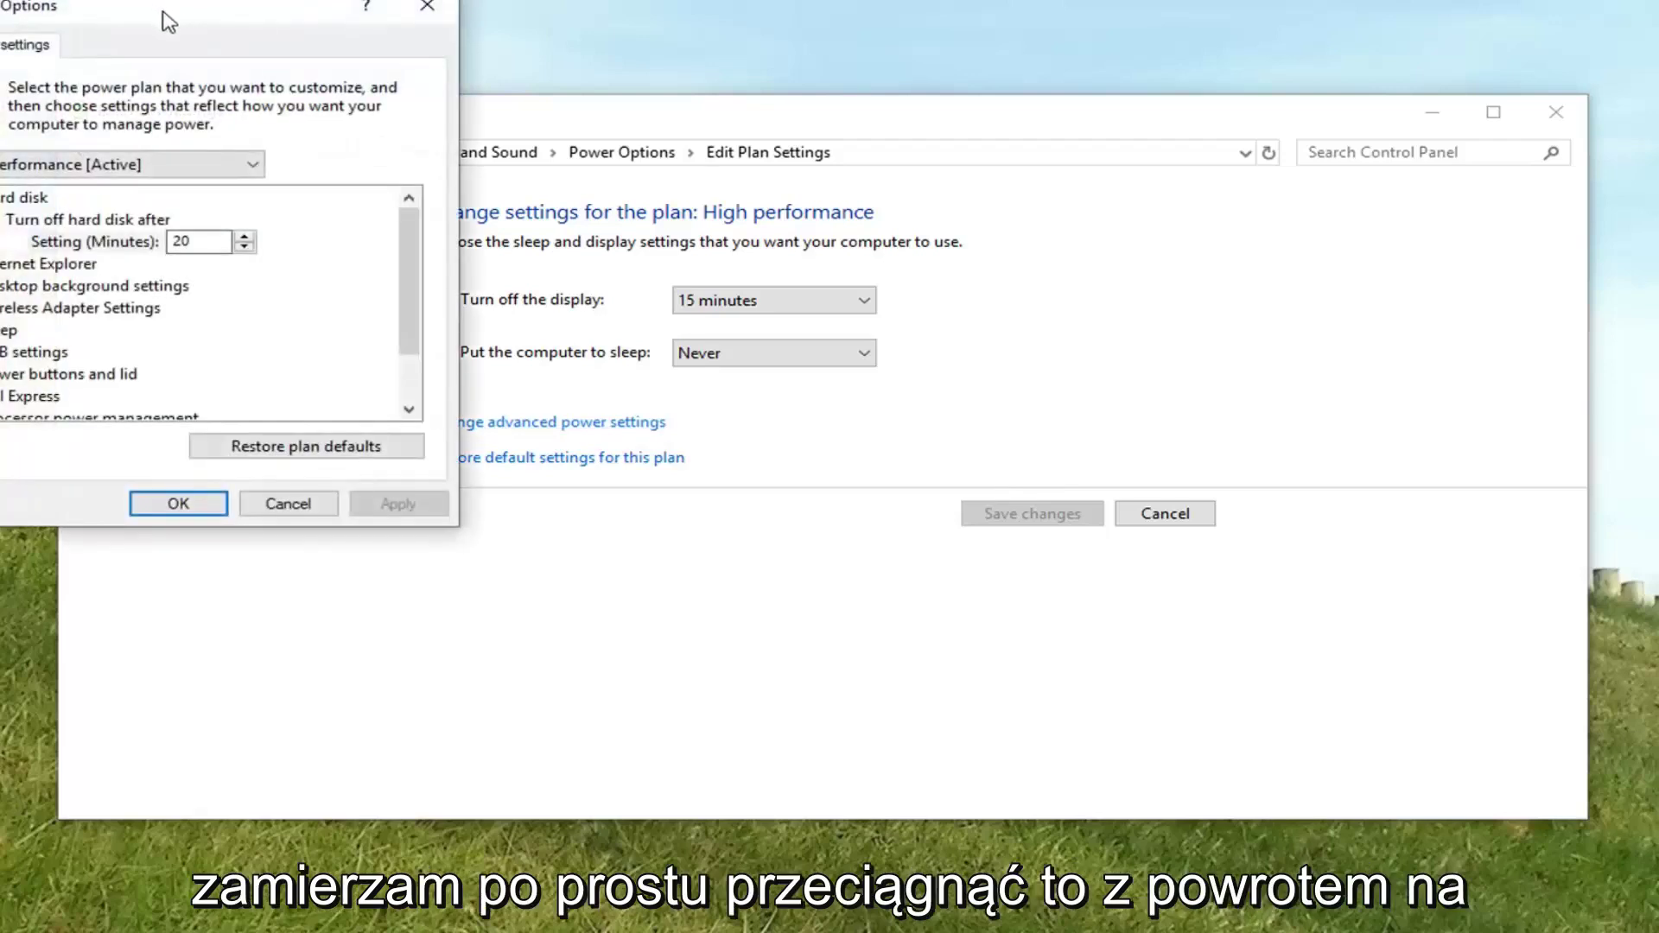
{"action": "left_click_drag", "start_coordinate": [186, 8], "coordinate": [797, 168]}
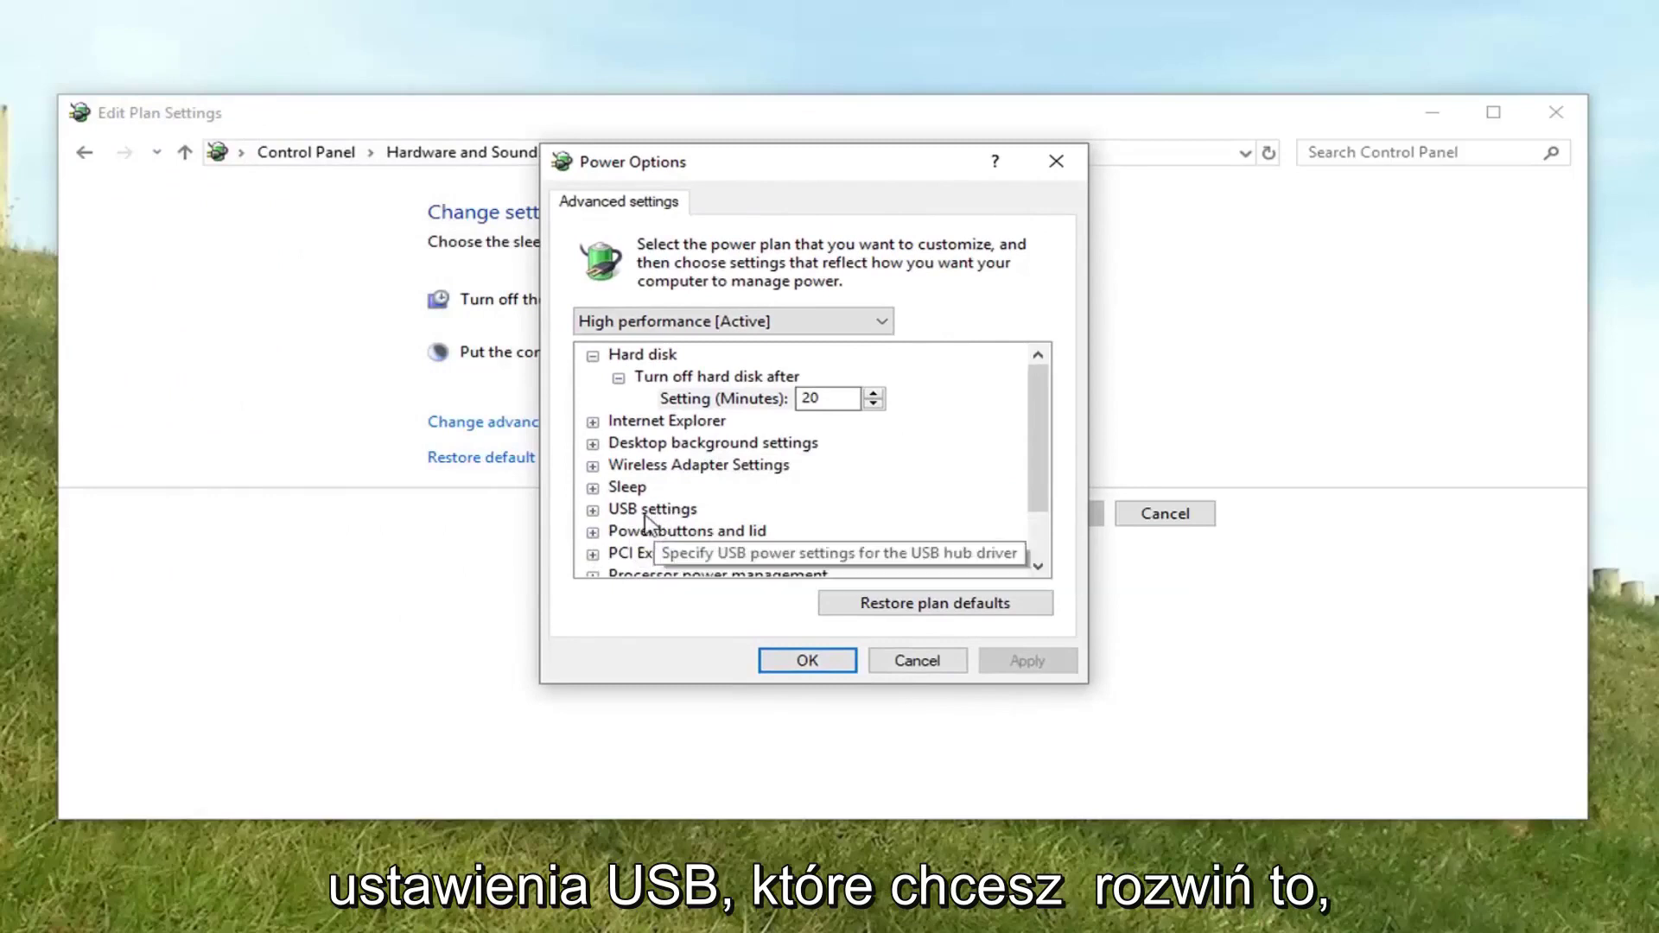
{"action": "left_click", "coordinate": [592, 508]}
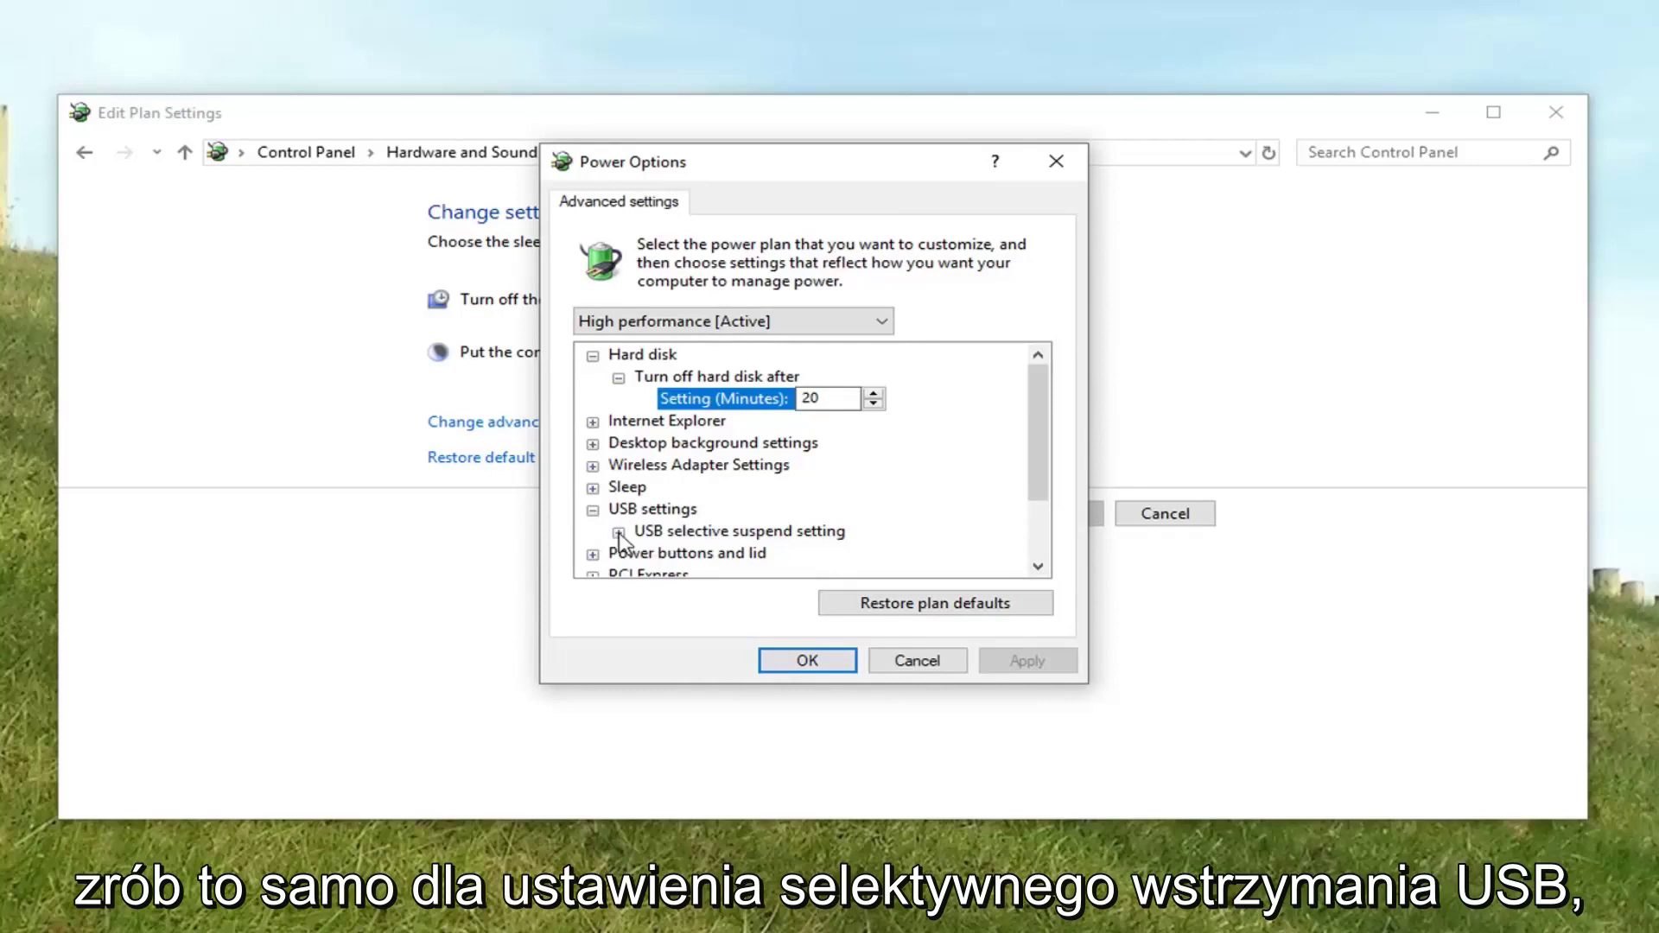
{"action": "left_click", "coordinate": [619, 533]}
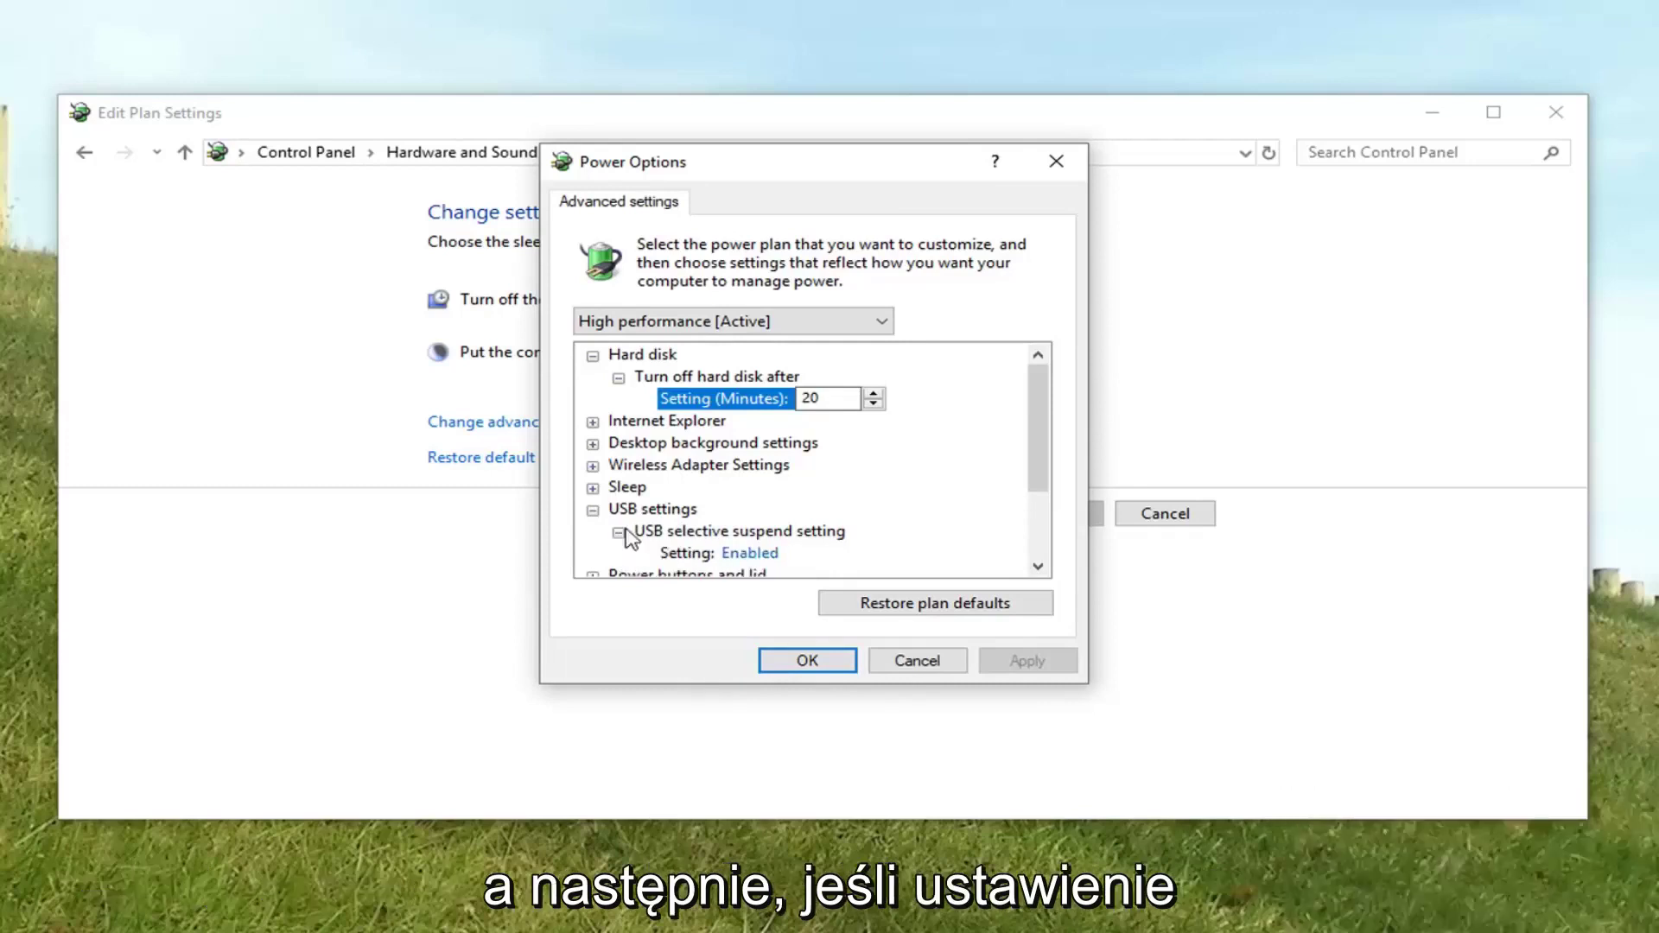
Set USB selective suspend to Disabled, apply and confirm the change.
{"action": "left_click", "coordinate": [758, 559]}
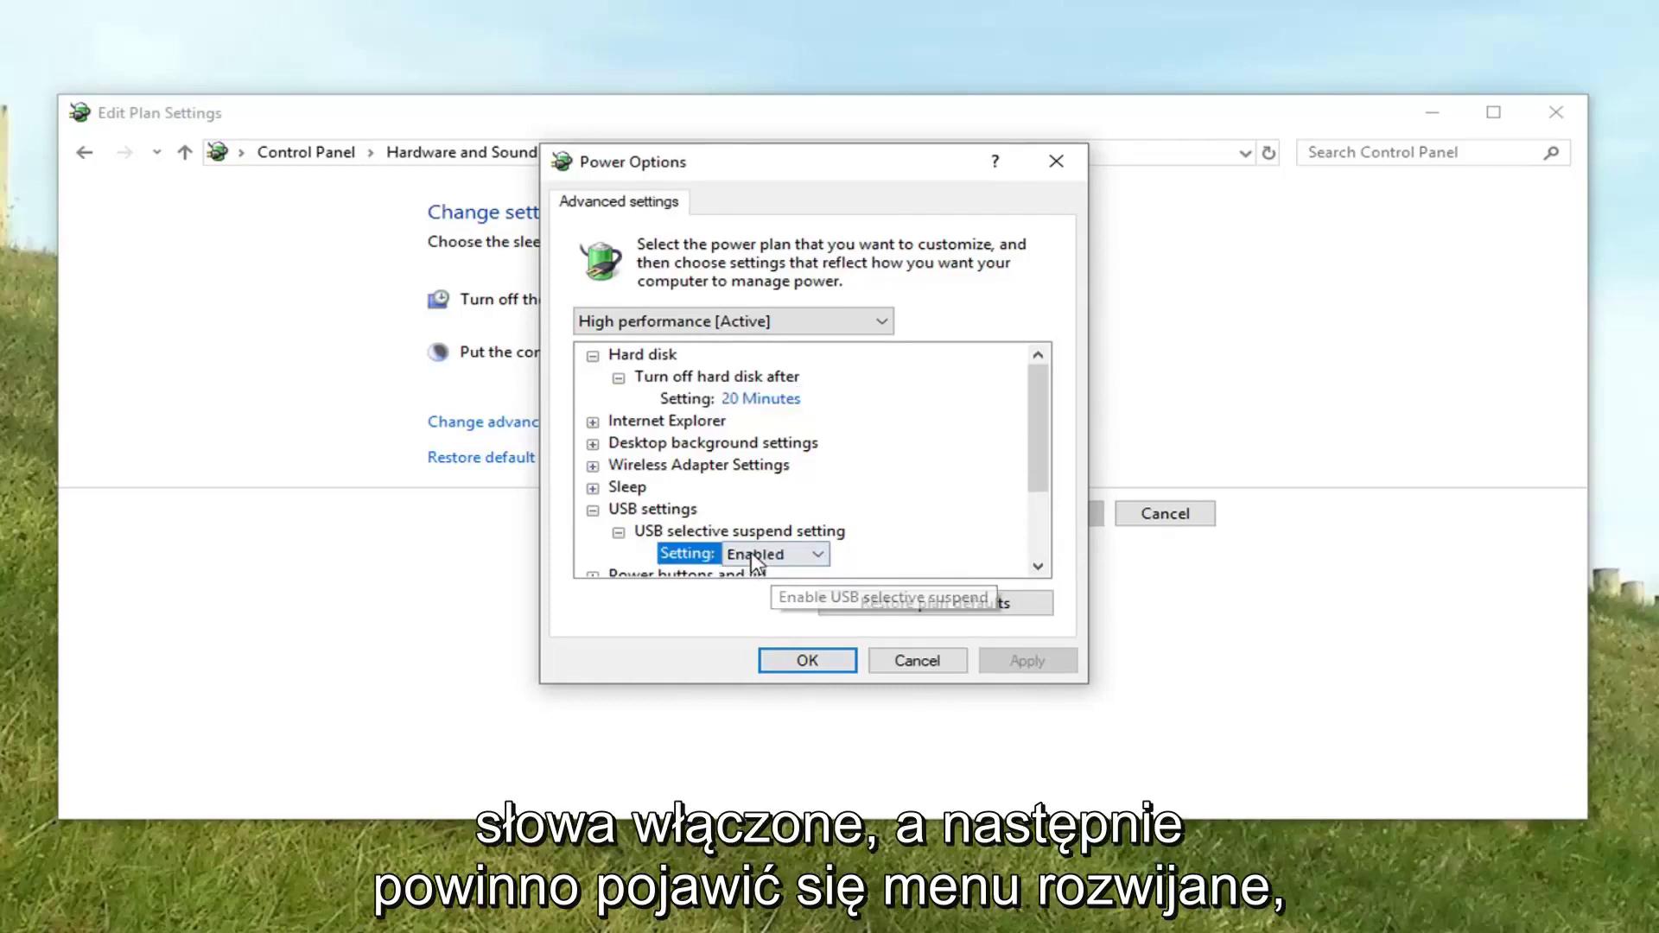
{"action": "left_click", "coordinate": [815, 554]}
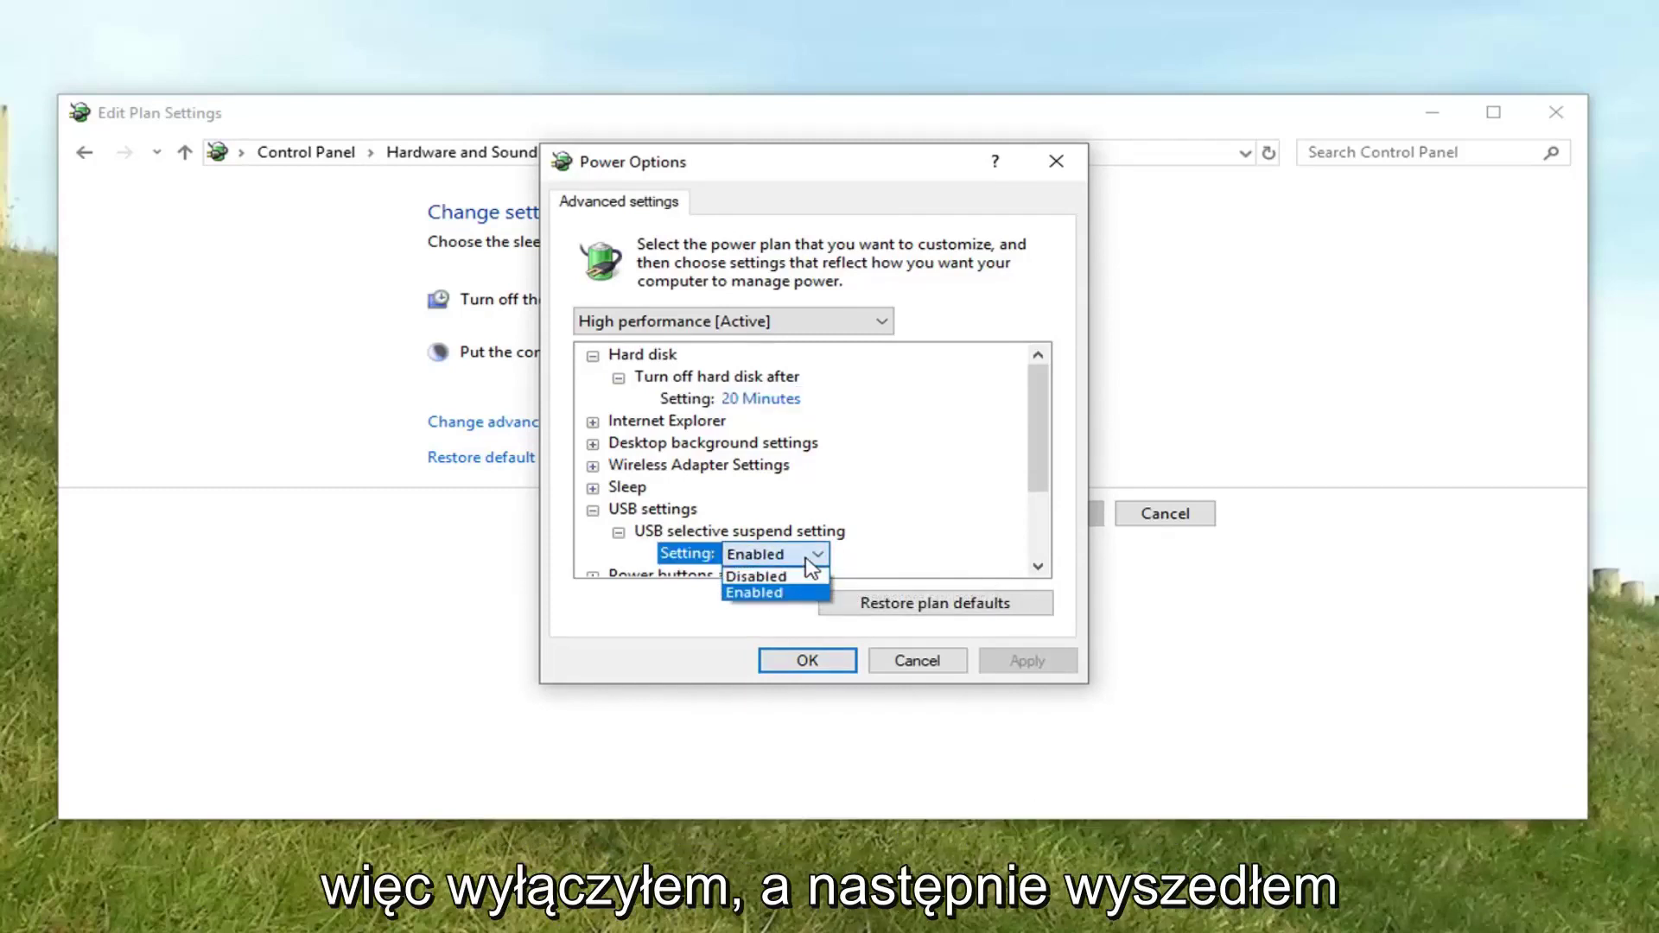
{"action": "left_click", "coordinate": [778, 582]}
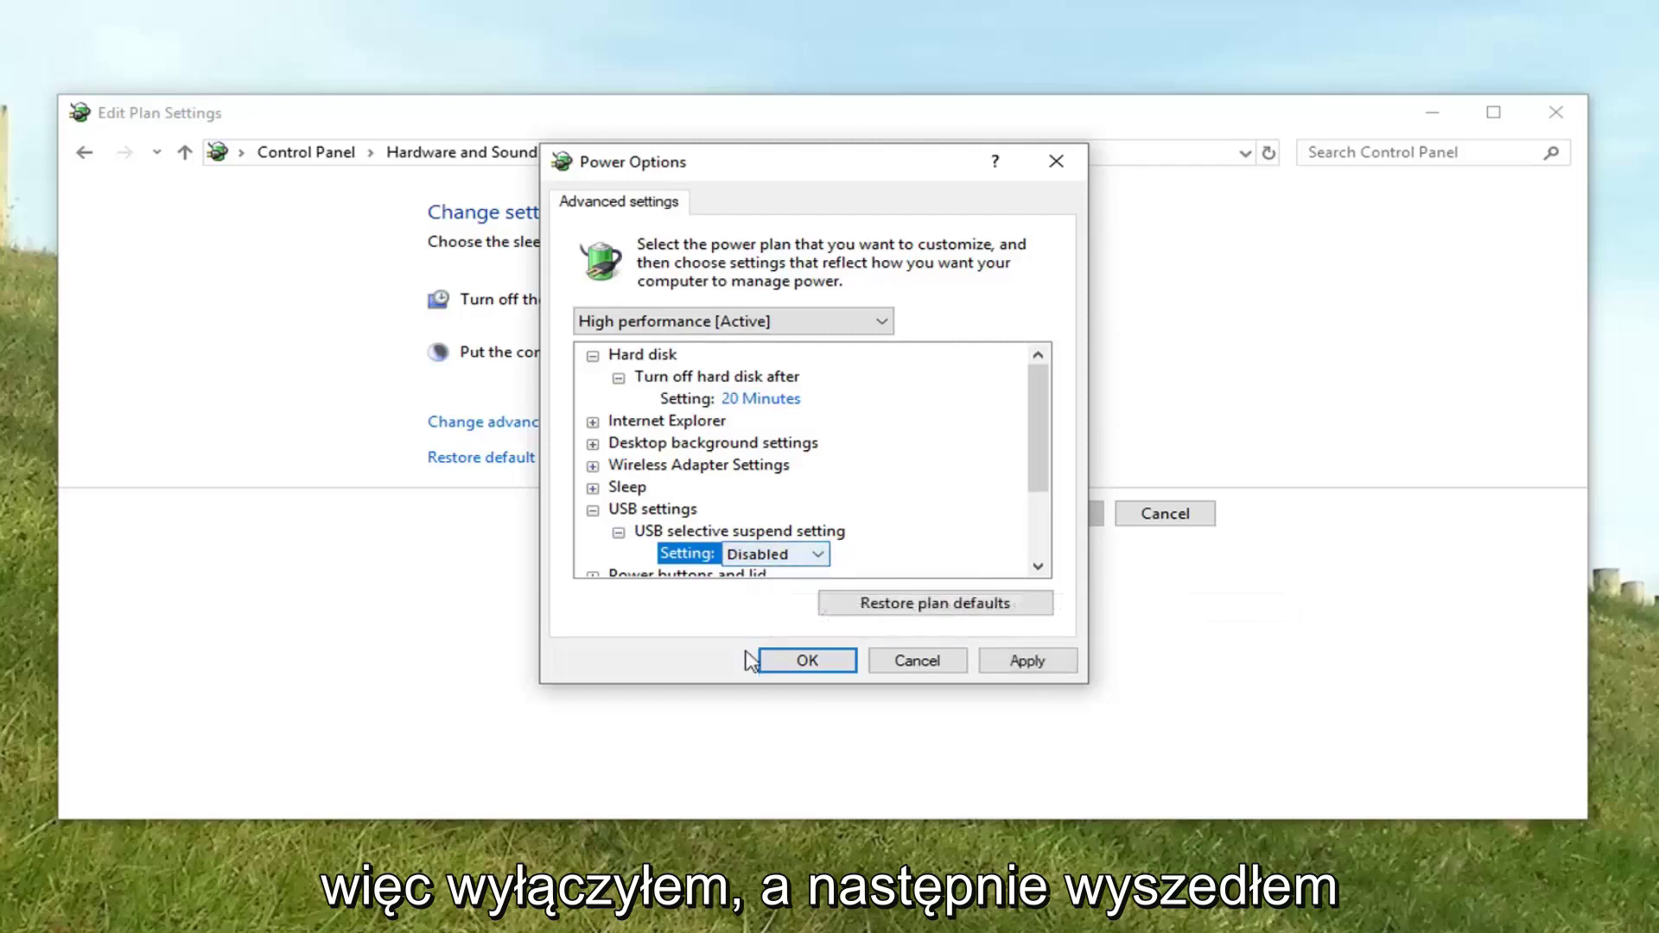
{"action": "left_click", "coordinate": [1027, 661]}
{"action": "left_click", "coordinate": [806, 660]}
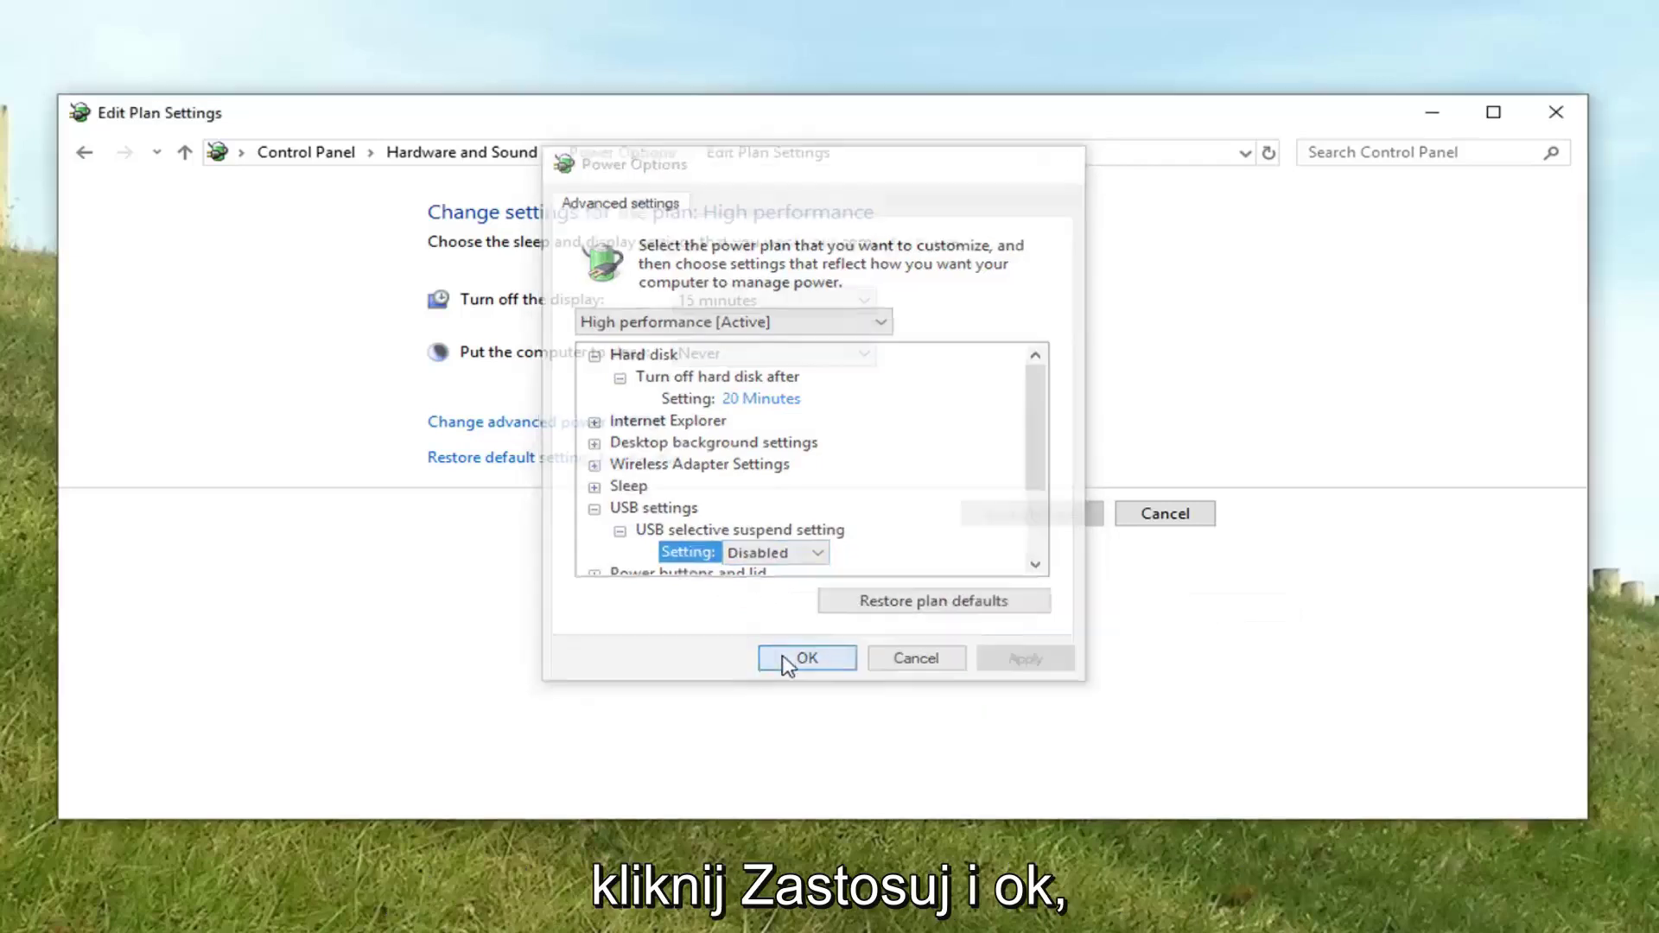